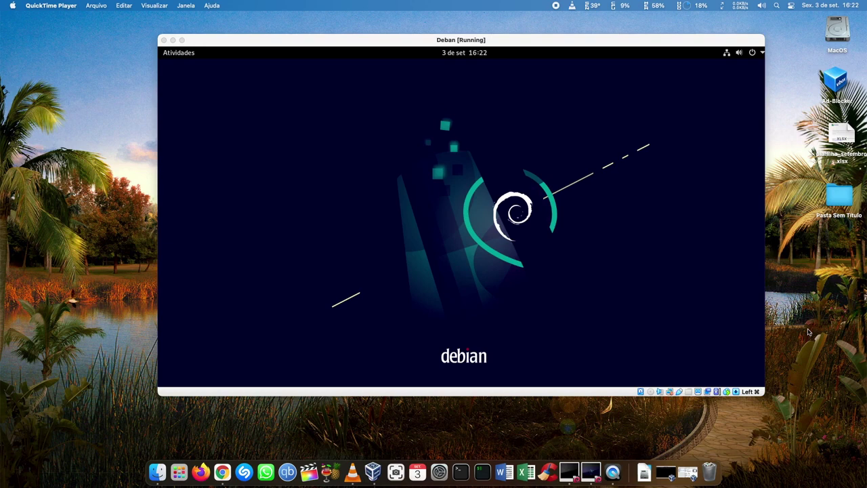
# Preview the desktop screenshots gnome.jpeg, gnomenudebian.jpeg and debian9.png in the Pasta Sem Título folder
pyautogui.doubleClick(839, 196)
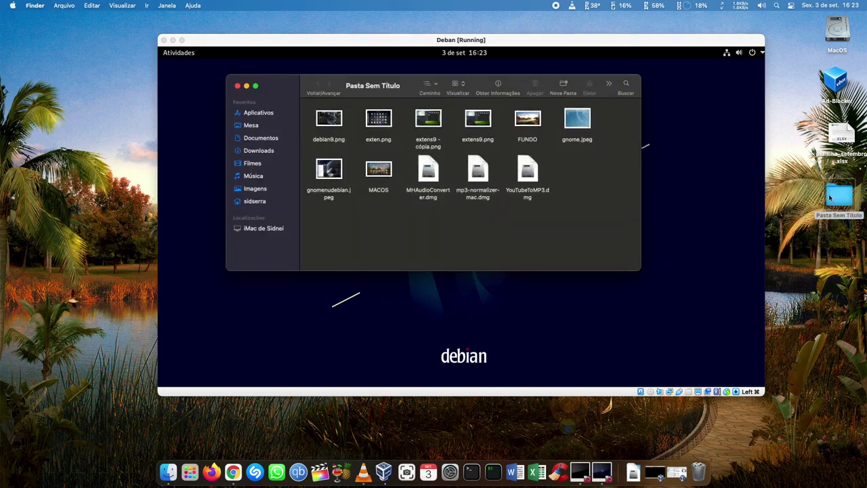
pyautogui.click(577, 119)
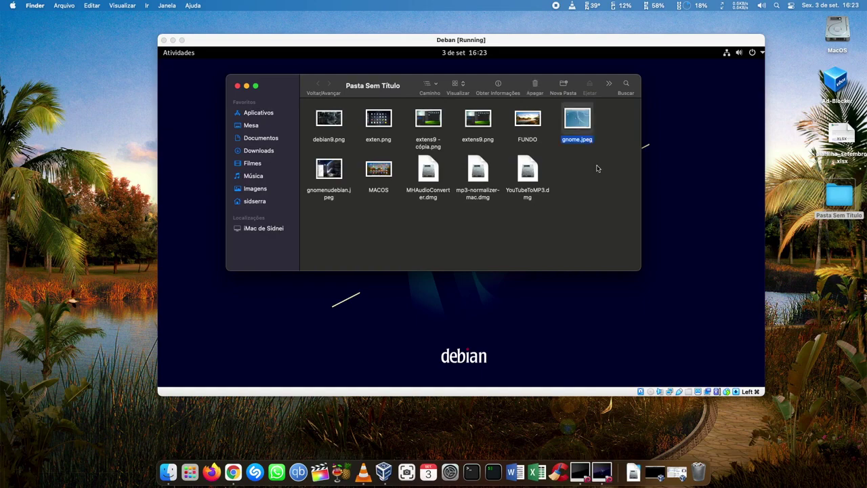
pyautogui.press('space')
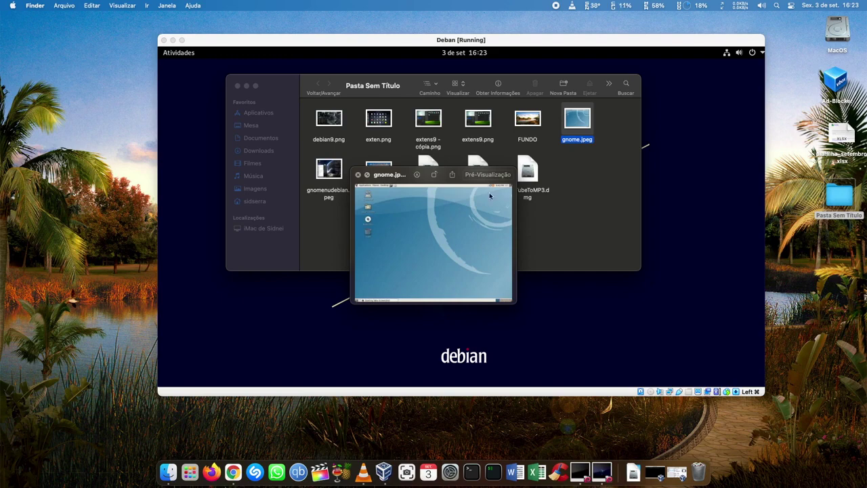
pyautogui.click(331, 174)
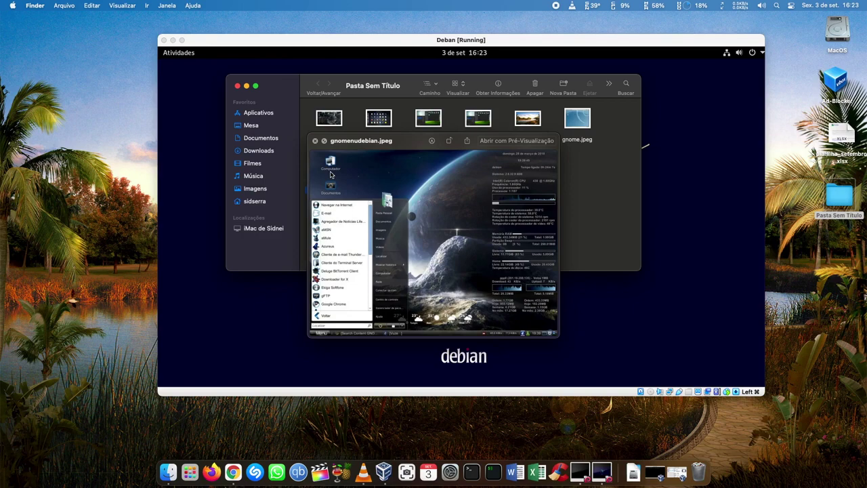
pyautogui.click(329, 119)
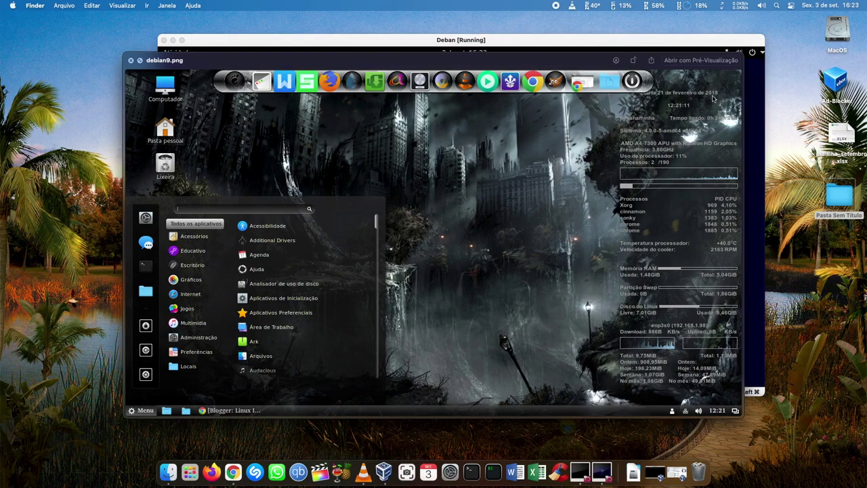
pyautogui.click(131, 61)
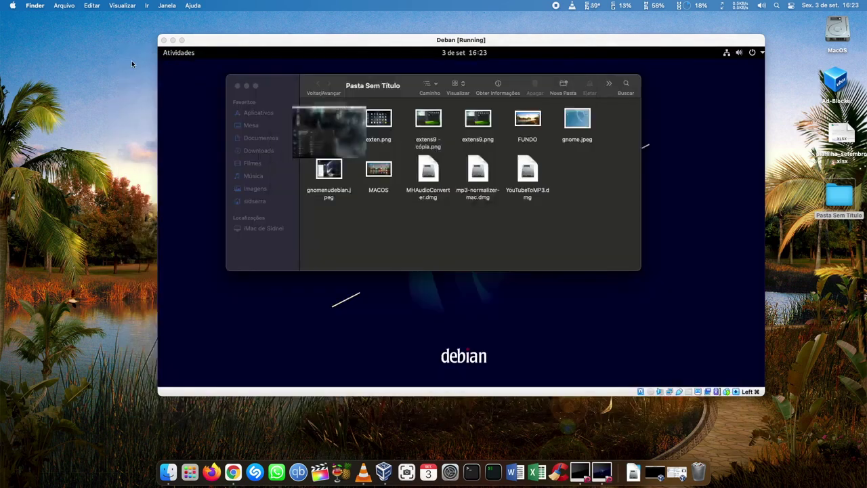
# Preview the GNOME screenshots exten.png and extens9 - cópia.png in the same folder
pyautogui.click(420, 236)
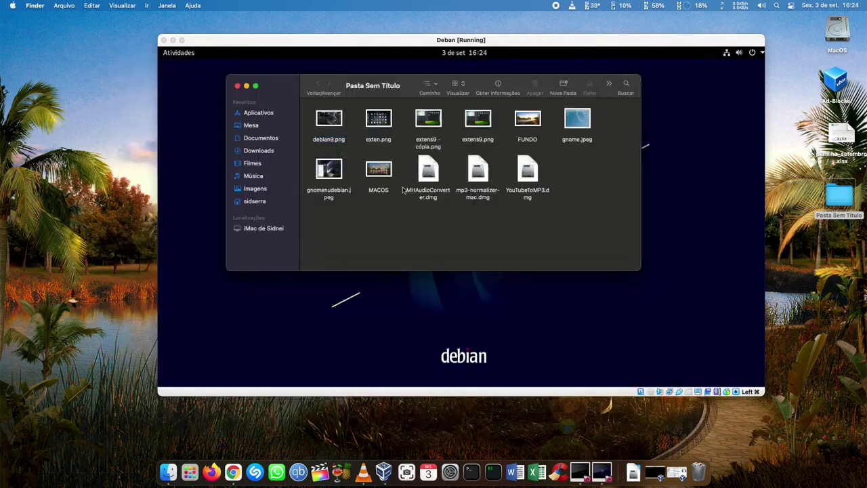
pyautogui.click(425, 124)
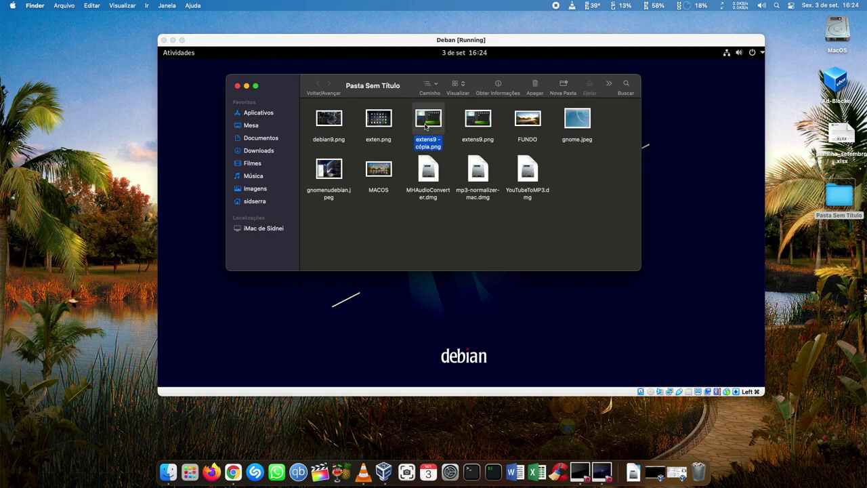
pyautogui.click(384, 127)
pyautogui.press('space')
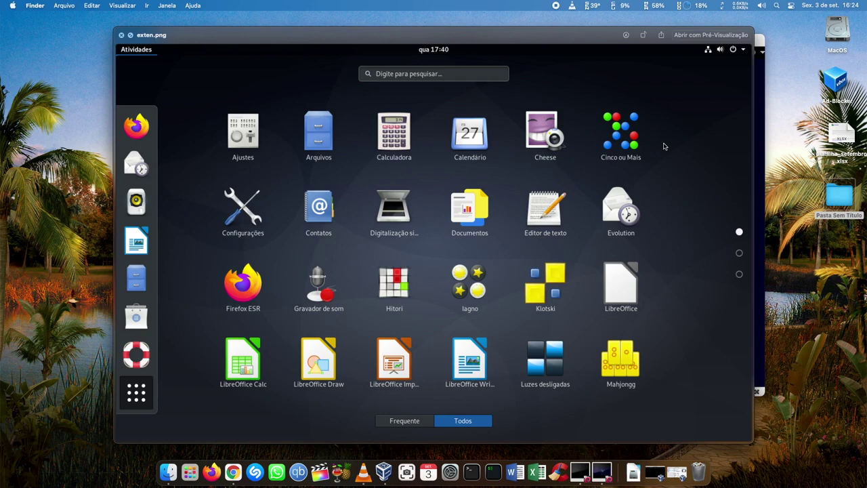
pyautogui.click(121, 36)
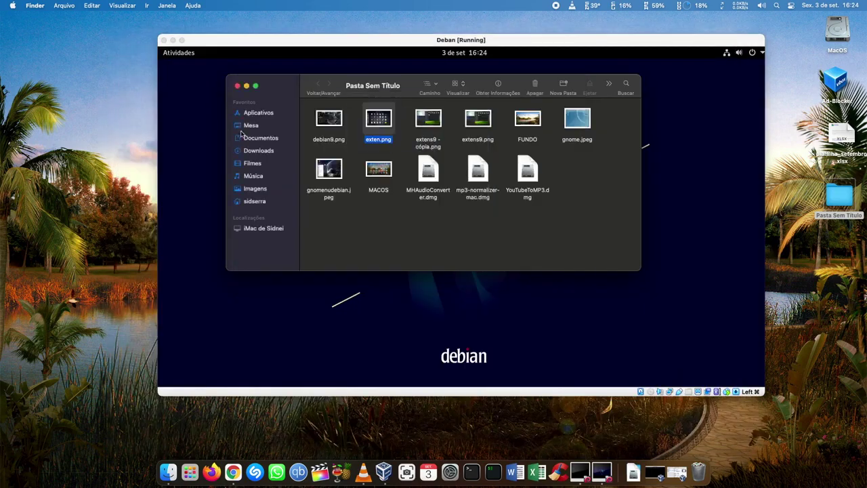
pyautogui.click(437, 116)
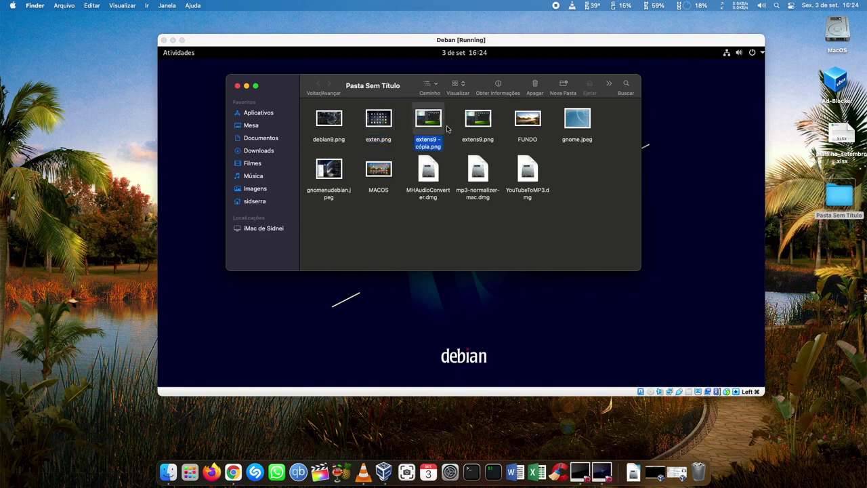
pyautogui.press('space')
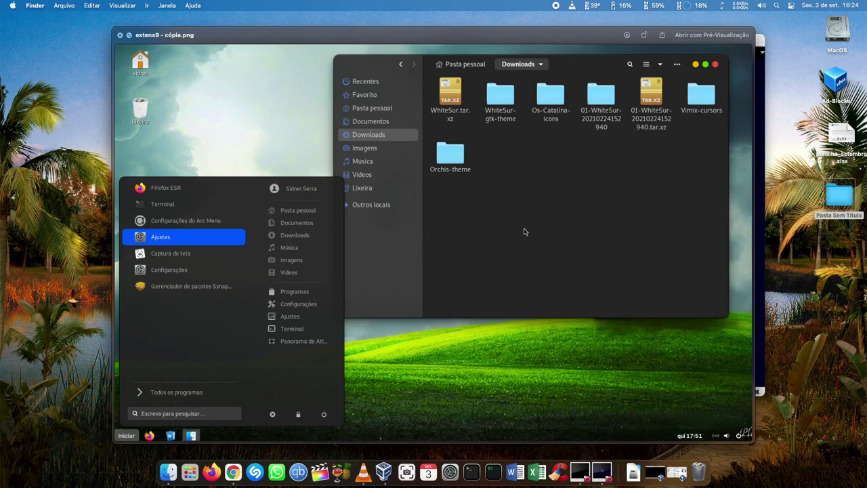
pyautogui.click(119, 37)
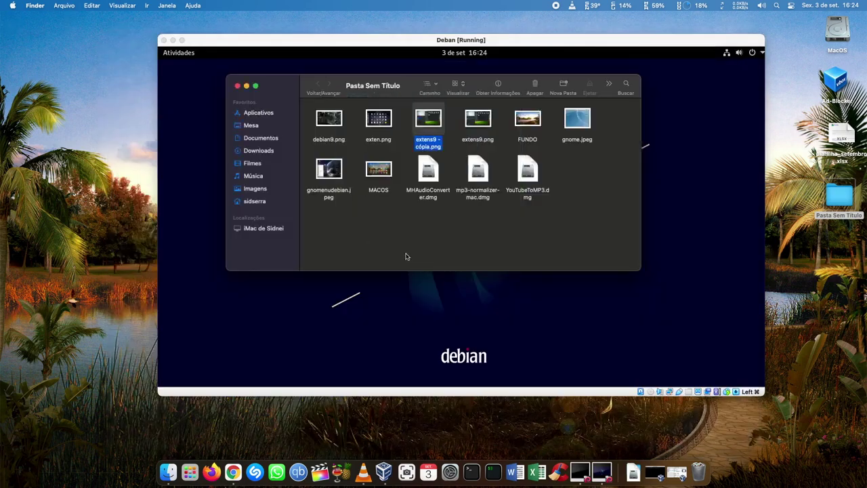
pyautogui.click(466, 236)
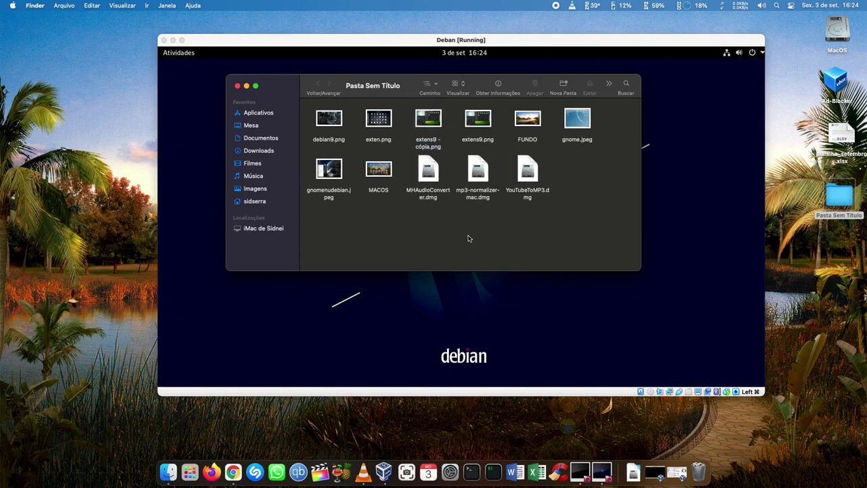
# Close the image folder and bring the running Debian virtual machine window back into view
pyautogui.click(237, 85)
pyautogui.click(173, 41)
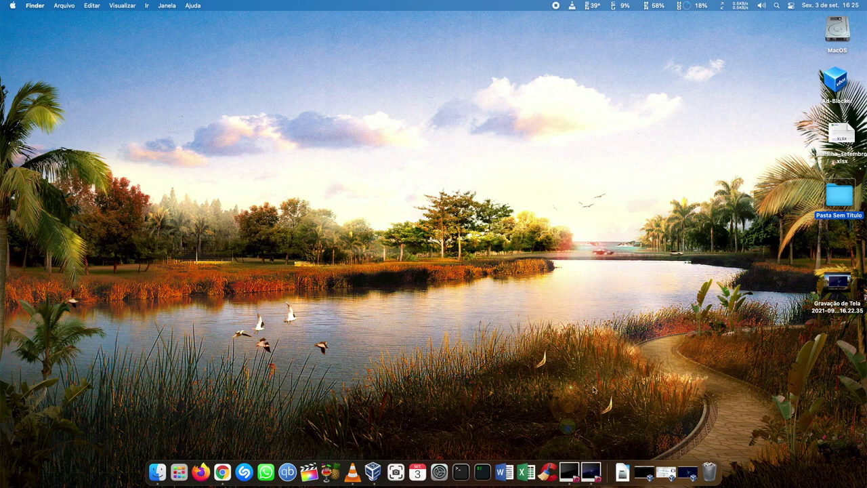
pyautogui.click(596, 470)
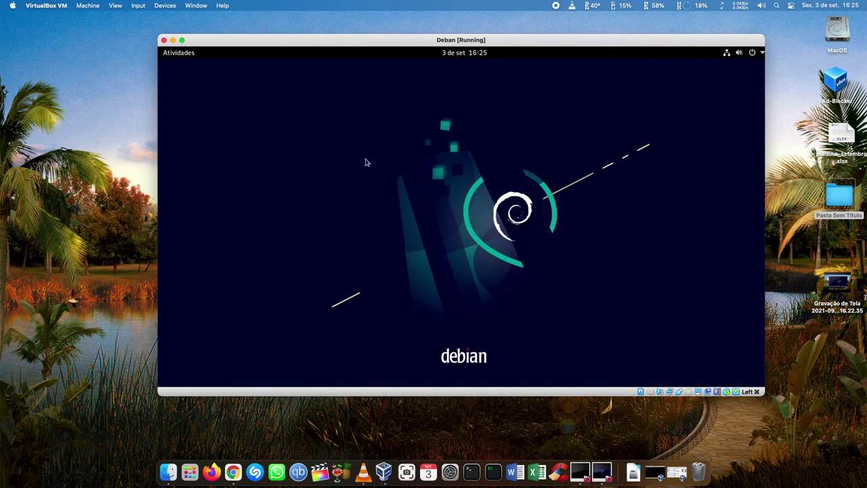
# Open a terminal in Debian and log in as root with su -, entering the root password
pyautogui.click(191, 54)
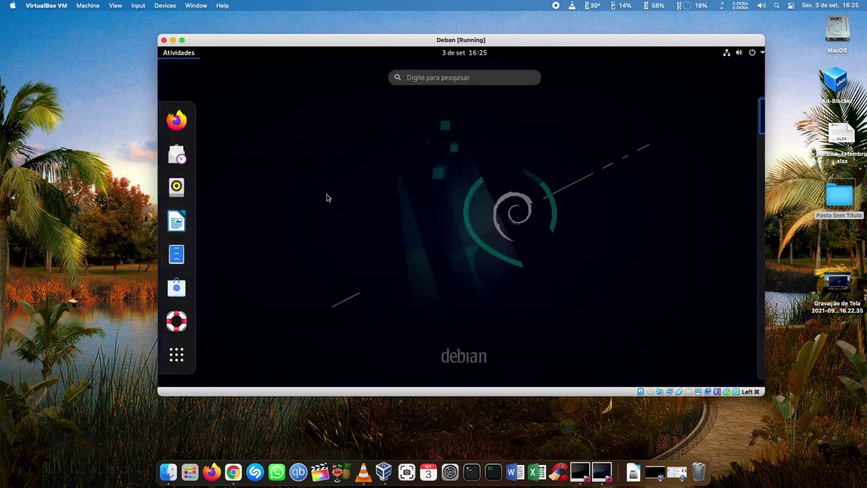
pyautogui.write('terminal')
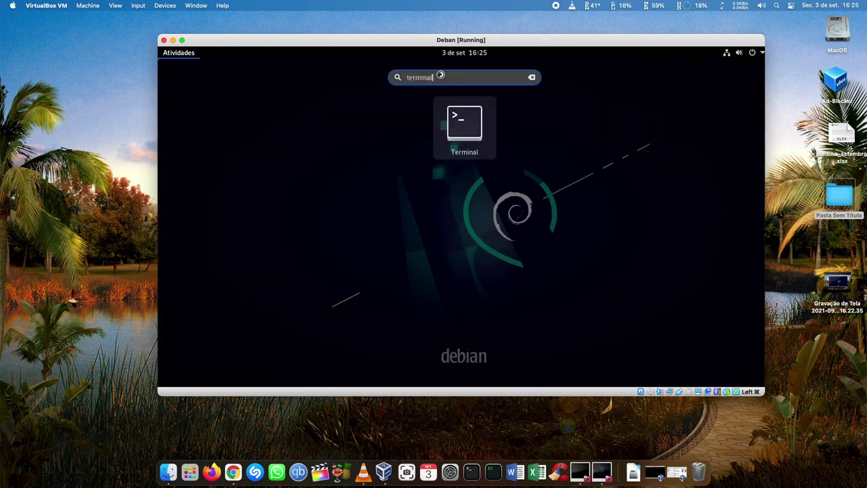
pyautogui.press('Return')
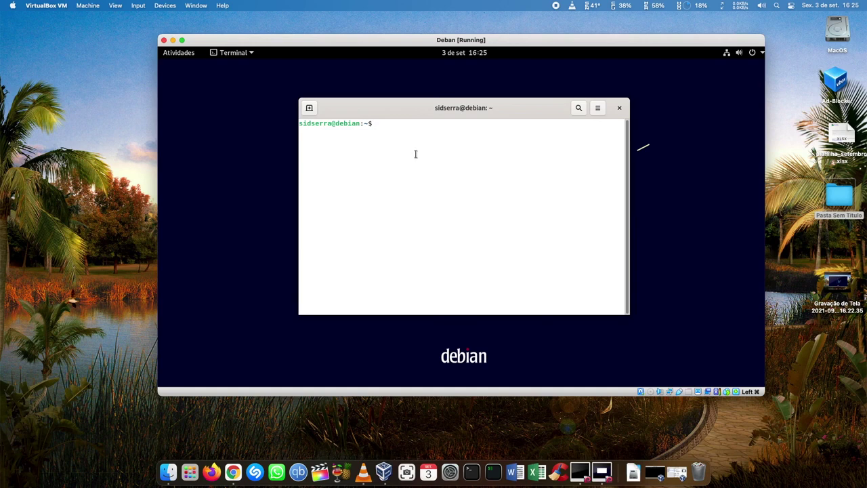
pyautogui.write('su -')
pyautogui.press('Return')
pyautogui.press('Return')
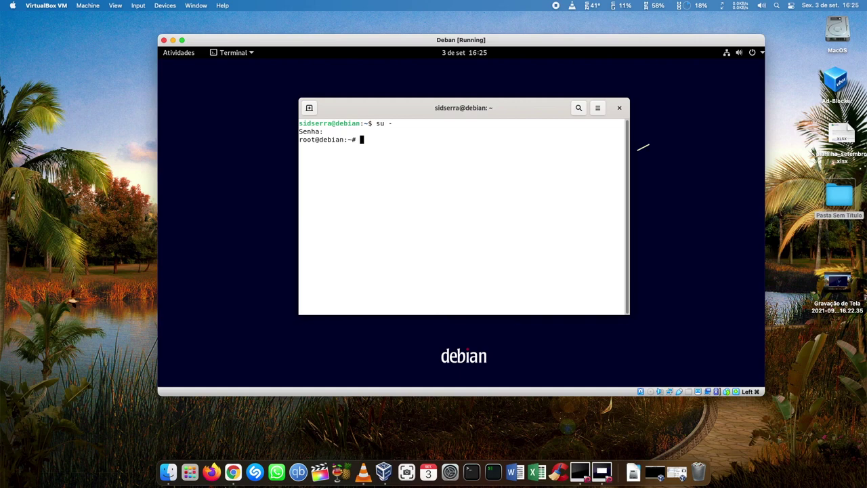
# Install the packages chrome-gnome-shell and gnome-tweak-tool with apt-get
pyautogui.write('apt-get install chrome-gnome-shell')
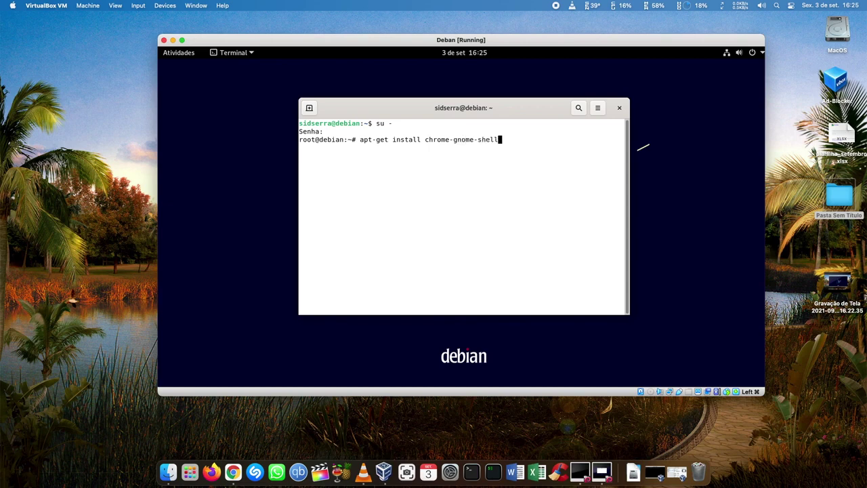
pyautogui.write(' gnome-tweak-tool')
pyautogui.press('Return')
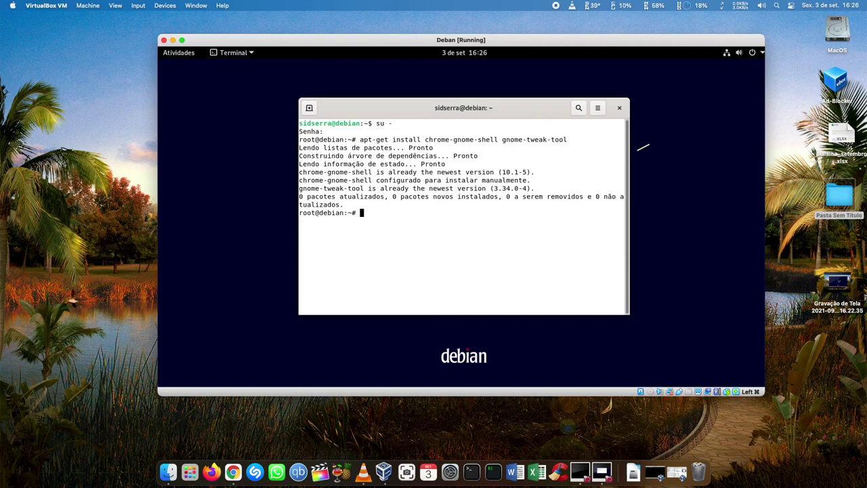
# Open Firefox in Debian and load the GNOME Shell Extensions site, extensions.gnome.org
pyautogui.click(186, 59)
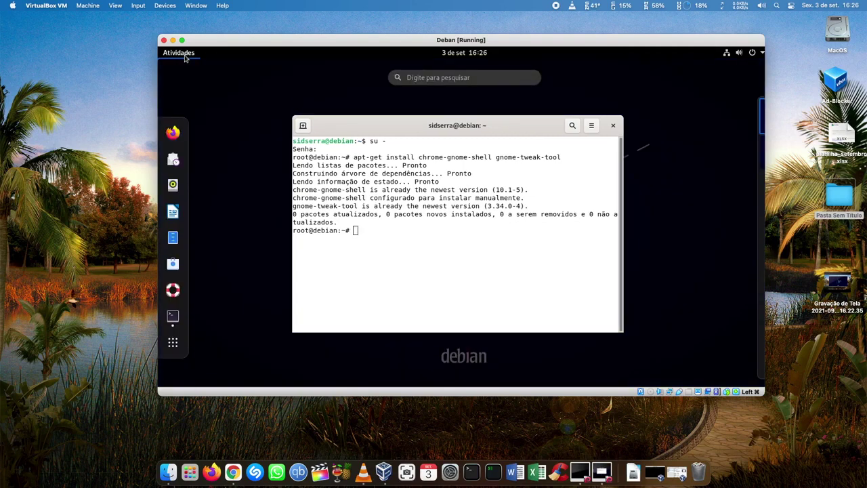
pyautogui.click(173, 133)
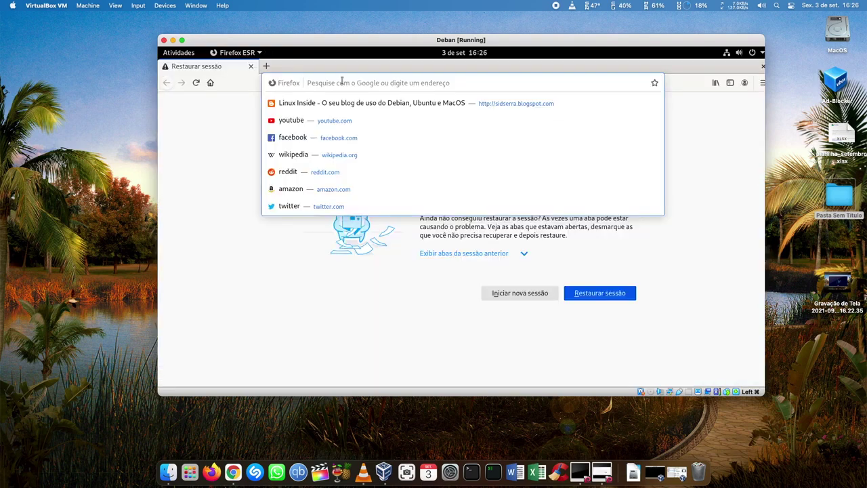
pyautogui.write('exte')
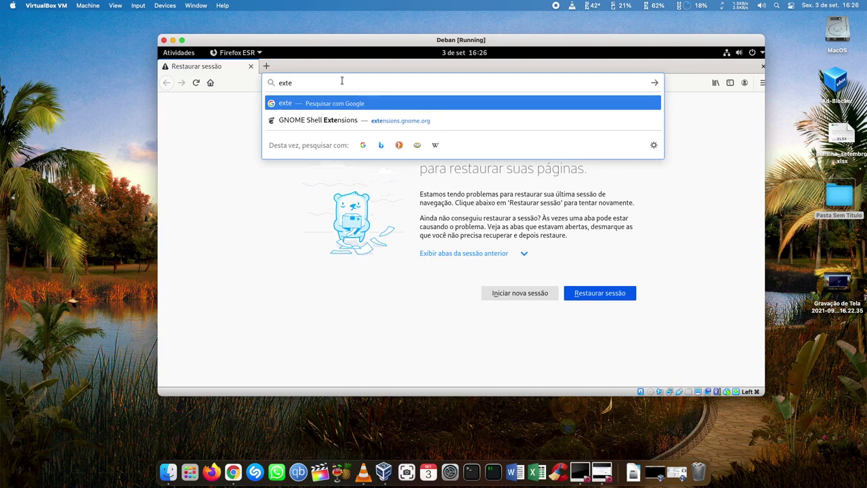
pyautogui.press('Down')
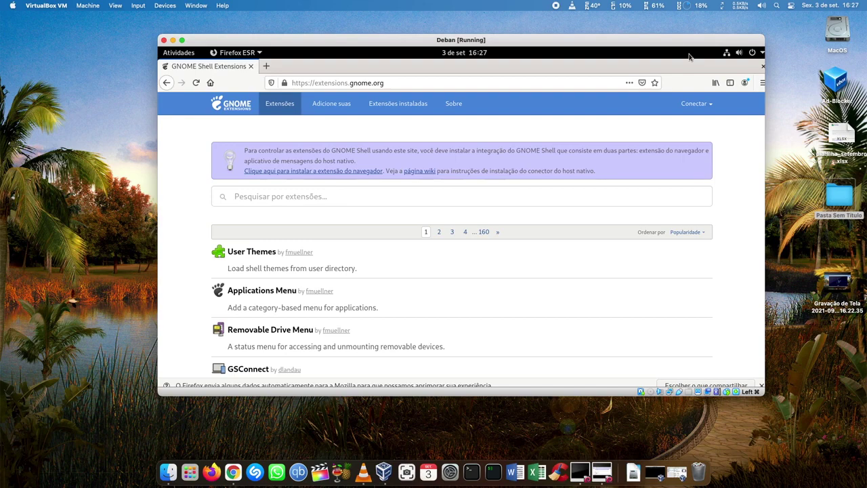
# Search the extensions for "dash to panel" and open the Dash to Panel page
pyautogui.click(321, 196)
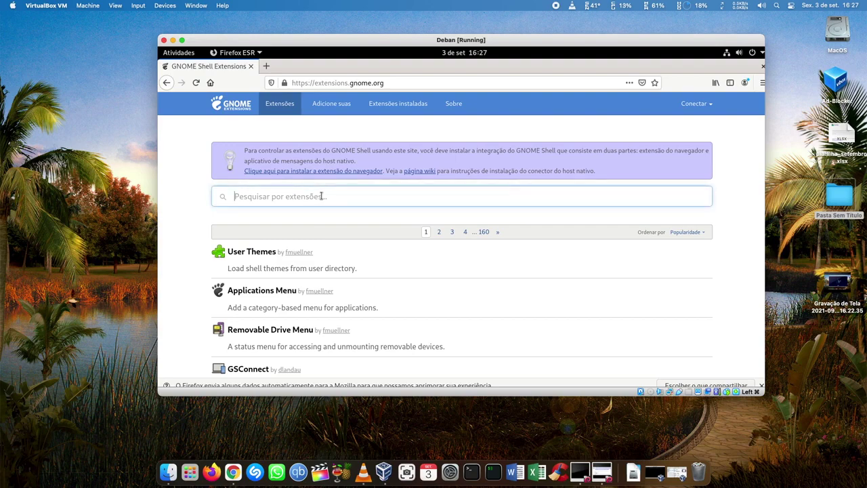
pyautogui.write('dash to')
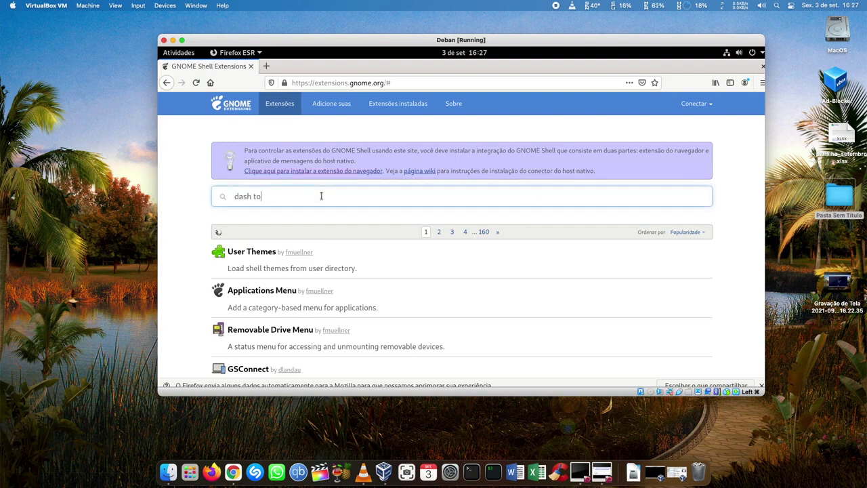
pyautogui.write(' panel')
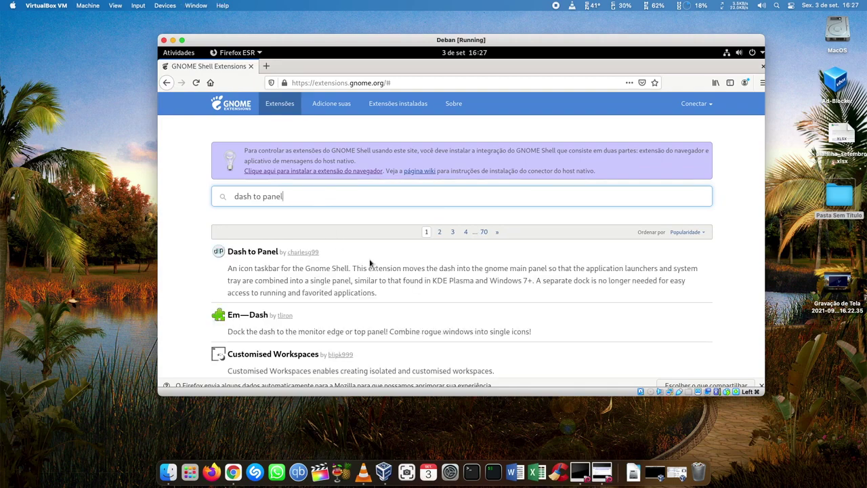
pyautogui.click(249, 255)
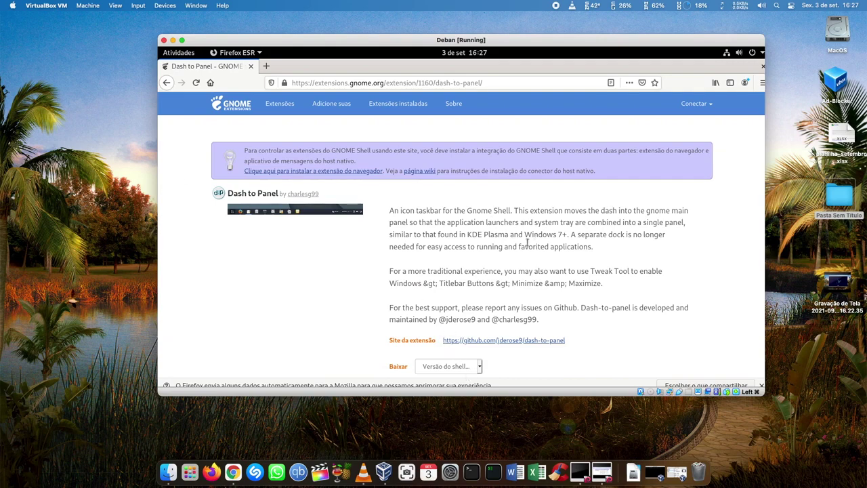
# Install the GNOME Shell integration browser extension offered on the Dash to Panel page, allowing the site and adding it to Firefox
pyautogui.scroll(-3, 527, 242)
pyautogui.scroll(-3, 527, 242)
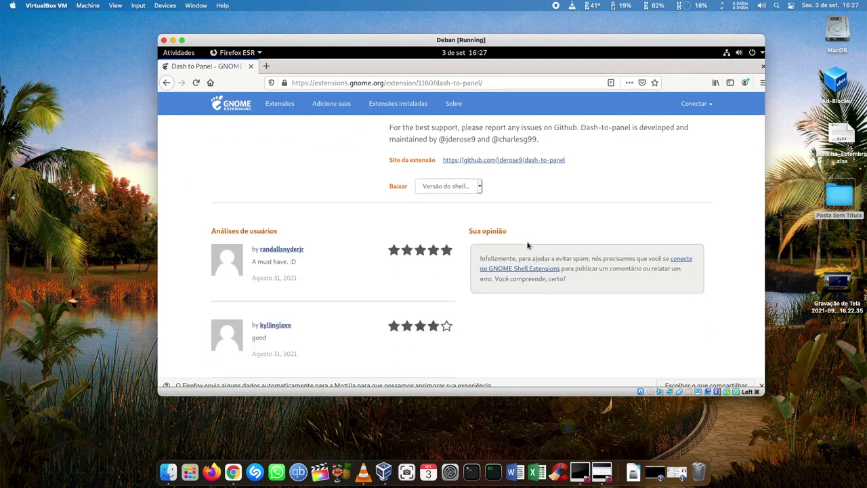
pyautogui.scroll(6, 527, 242)
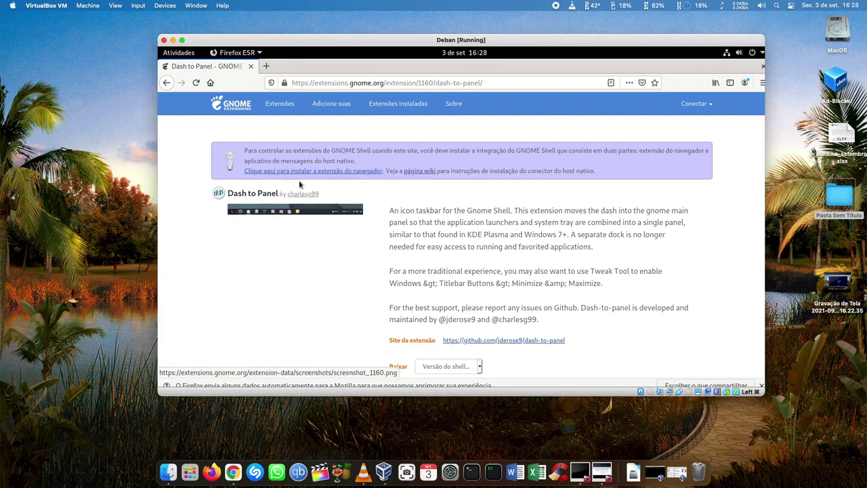
pyautogui.click(339, 173)
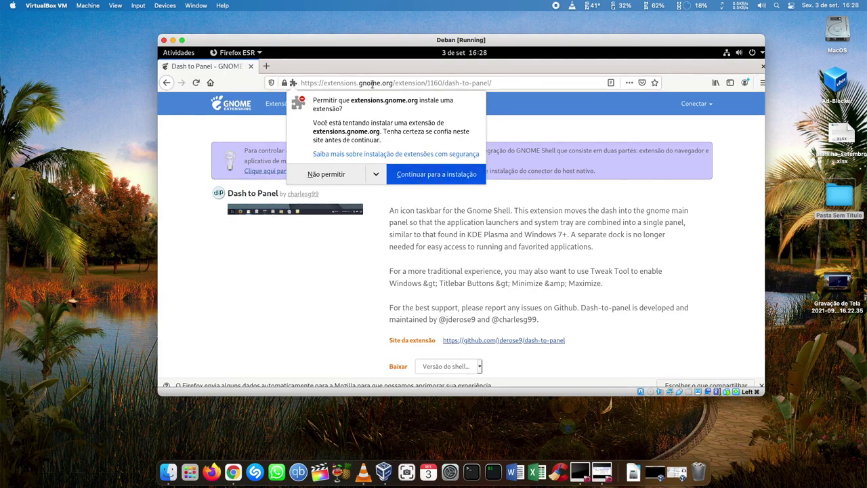
pyautogui.click(426, 175)
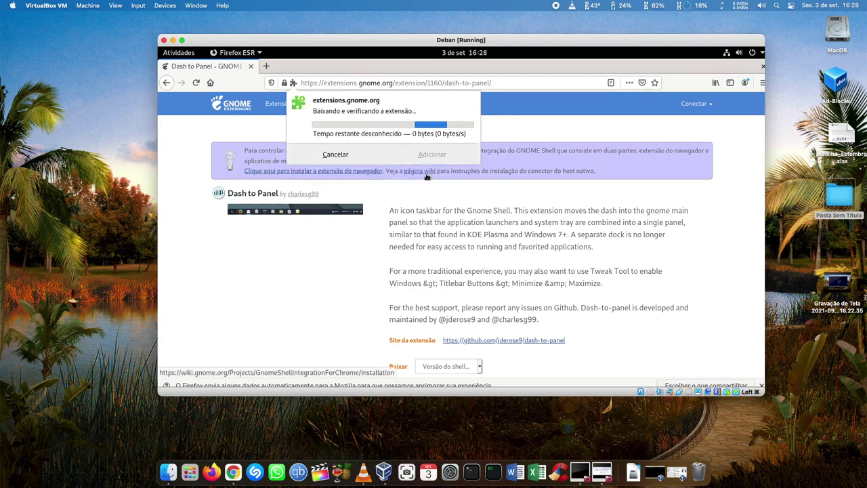
pyautogui.click(432, 196)
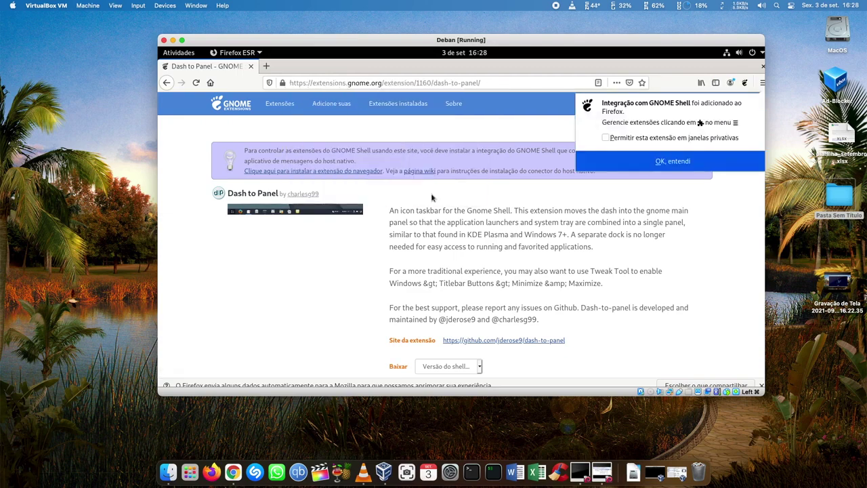
# Reload the Dash to Panel page, install and enable the extension, and enlarge the virtual machine window to fit the whole desktop
pyautogui.click(664, 162)
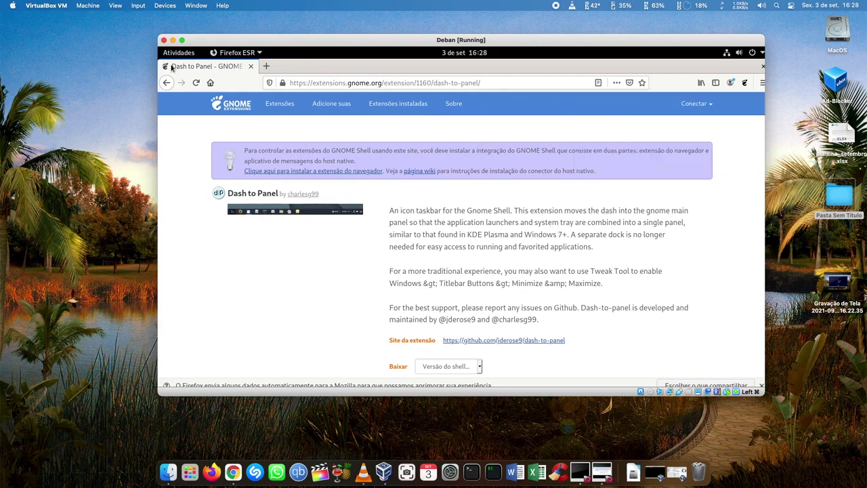
pyautogui.click(197, 83)
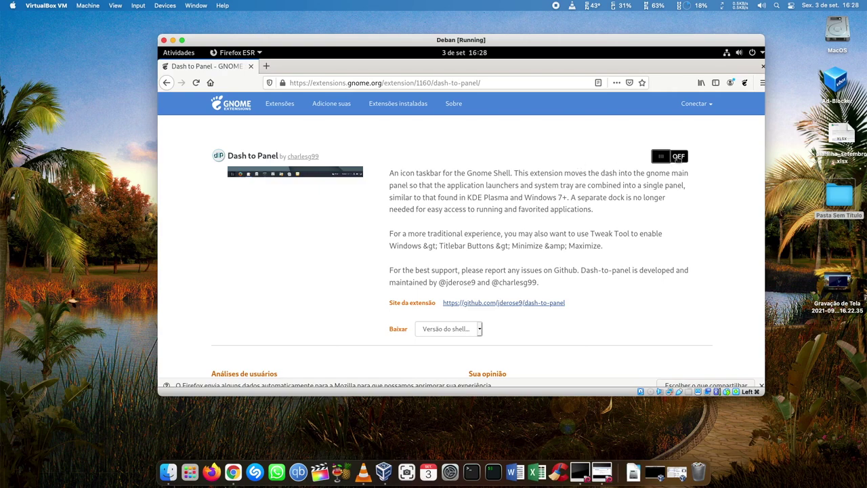
pyautogui.click(677, 158)
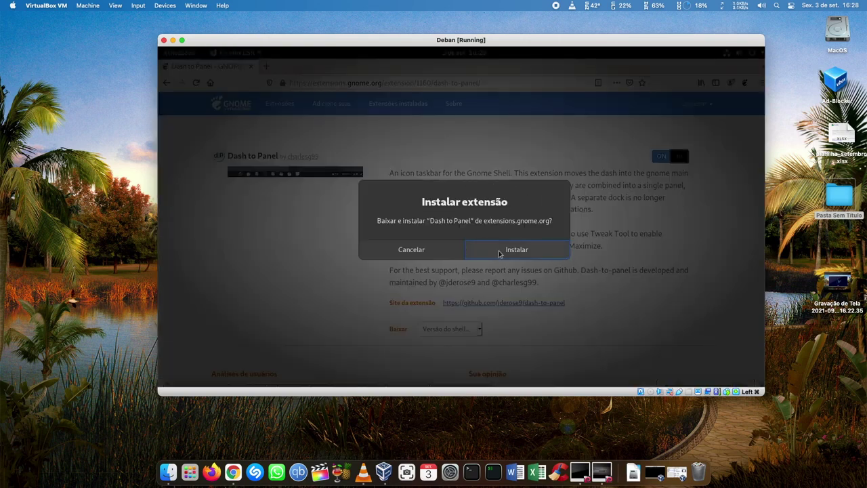
pyautogui.click(514, 252)
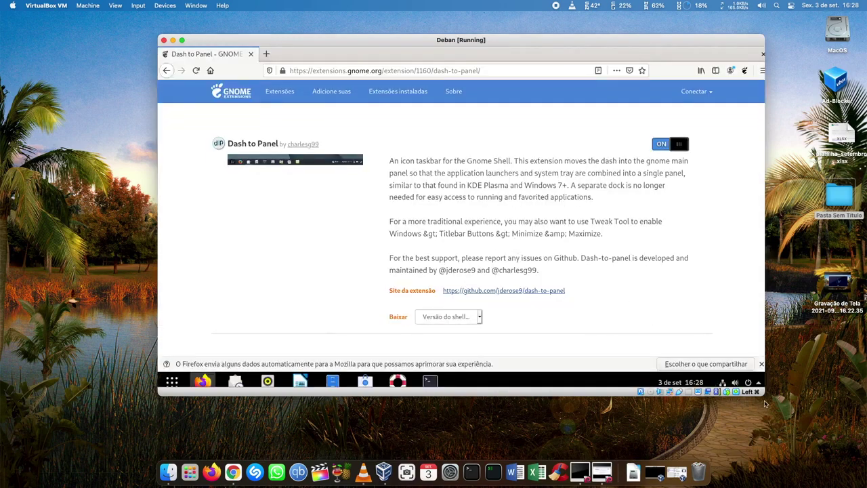
pyautogui.moveTo(766, 396); pyautogui.dragTo(781, 412)
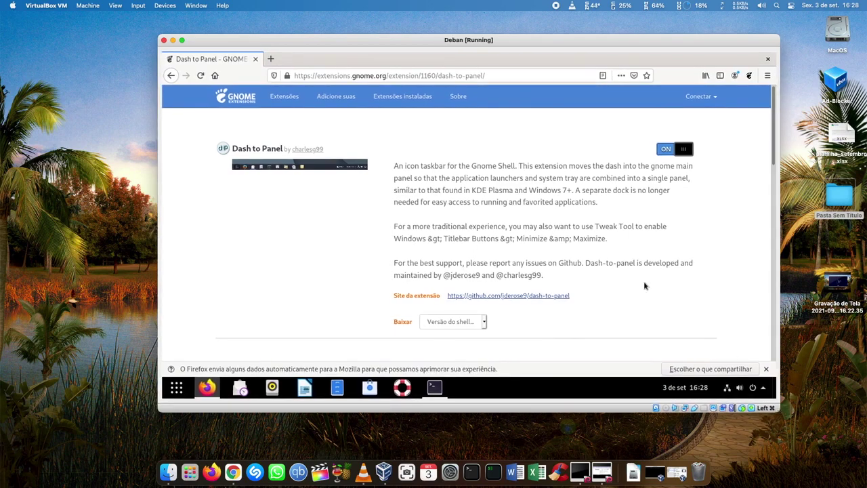
# Return to the extensions list, clear the search and look through the first page of extensions
pyautogui.click(171, 76)
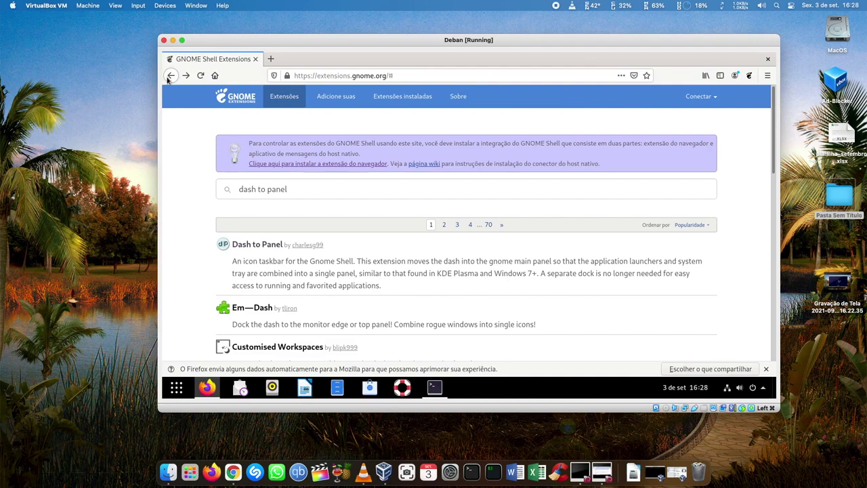
pyautogui.doubleClick(299, 188)
pyautogui.click(299, 188)
pyautogui.press('BackSpace')
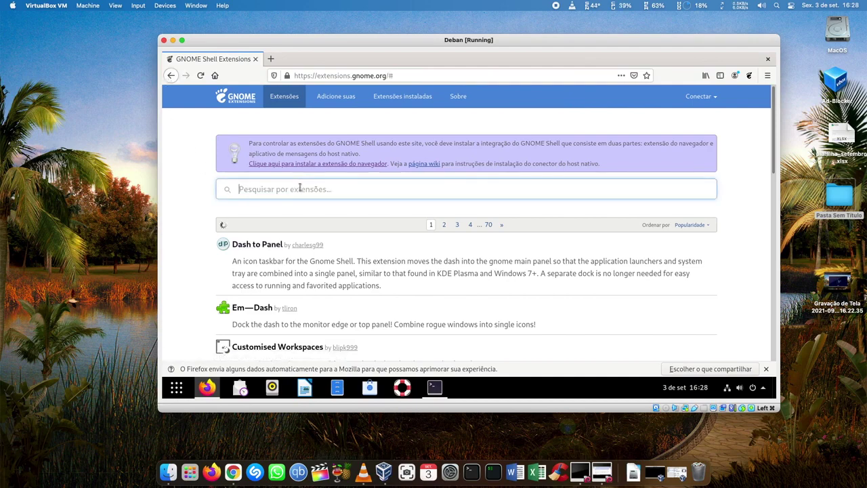
pyautogui.scroll(-3, 312, 233)
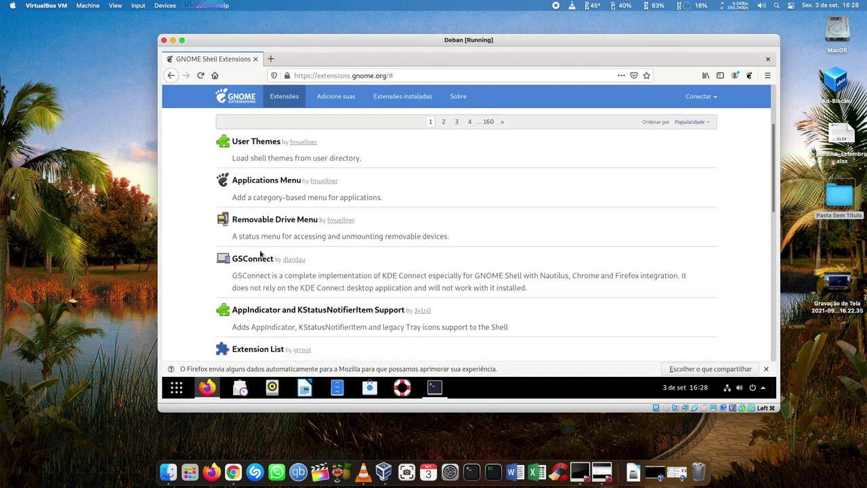
pyautogui.scroll(-3, 298, 350)
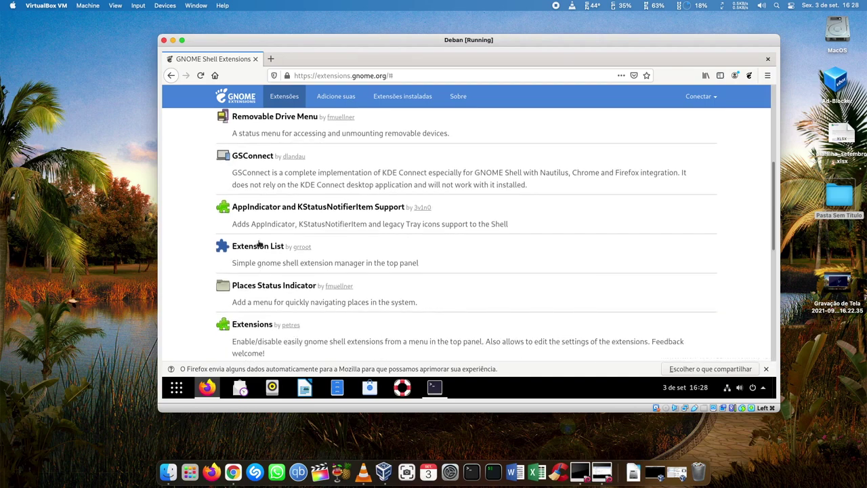
pyautogui.scroll(-1, 328, 348)
pyautogui.scroll(-2, 329, 348)
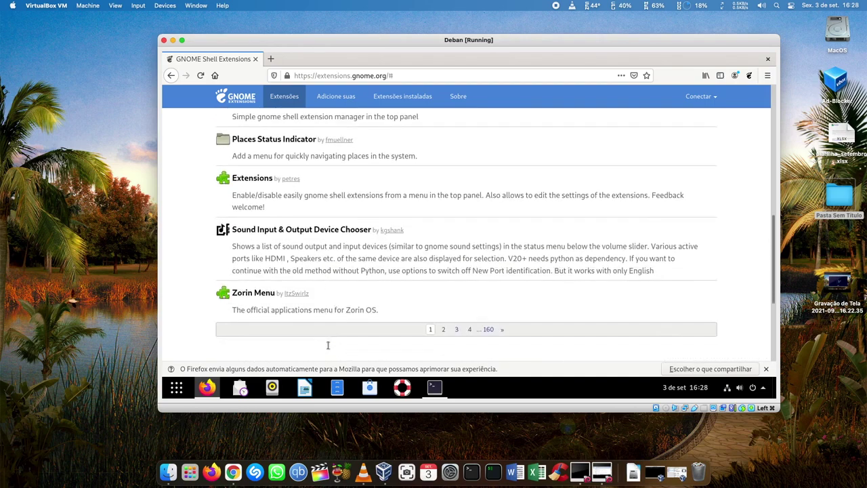
pyautogui.scroll(8, 328, 348)
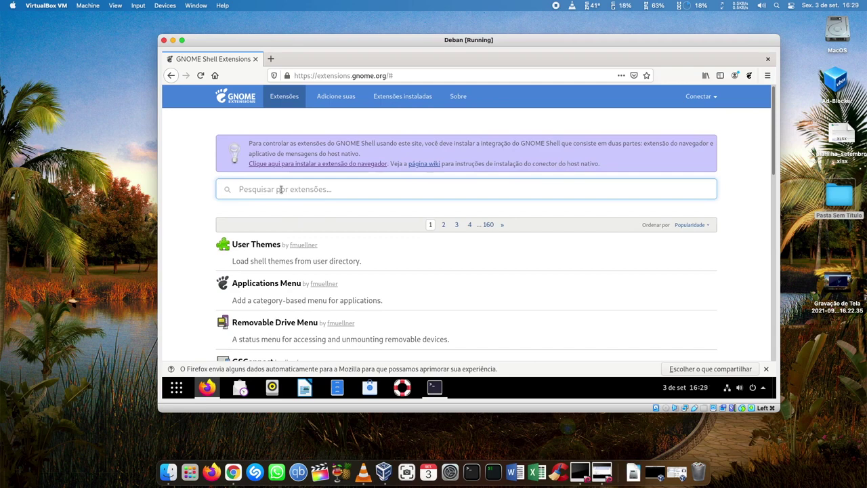
# Search the extensions for "desktop icon" and look through the first page of results
pyautogui.write('des')
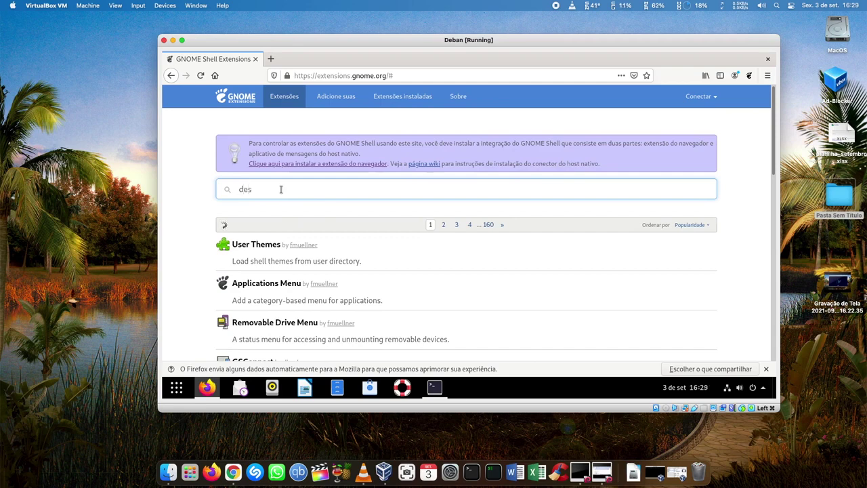
pyautogui.write('ktop icon')
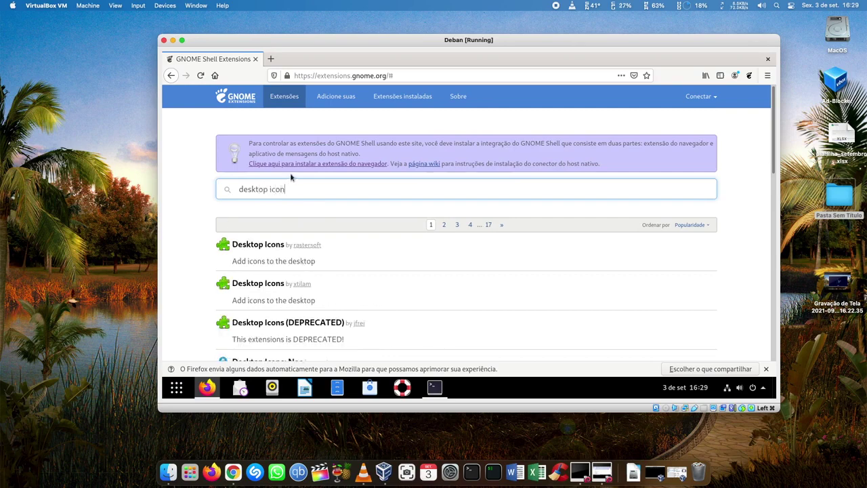
pyautogui.scroll(-1, 366, 293)
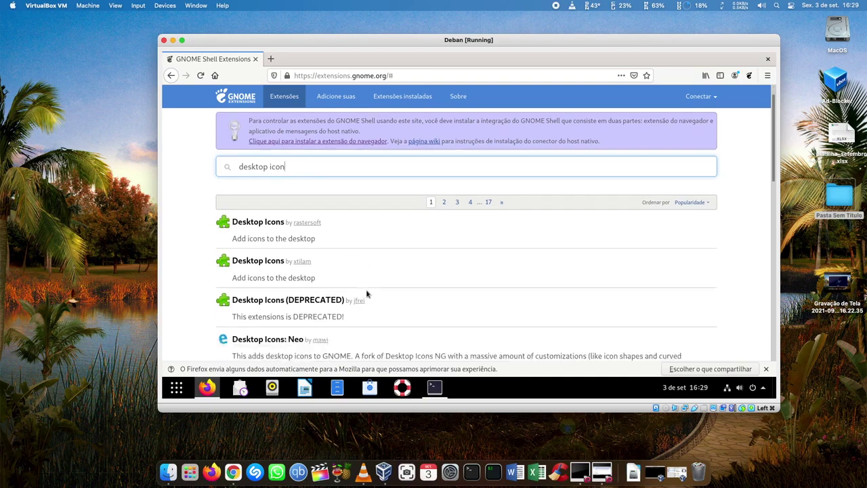
pyautogui.scroll(-2, 367, 294)
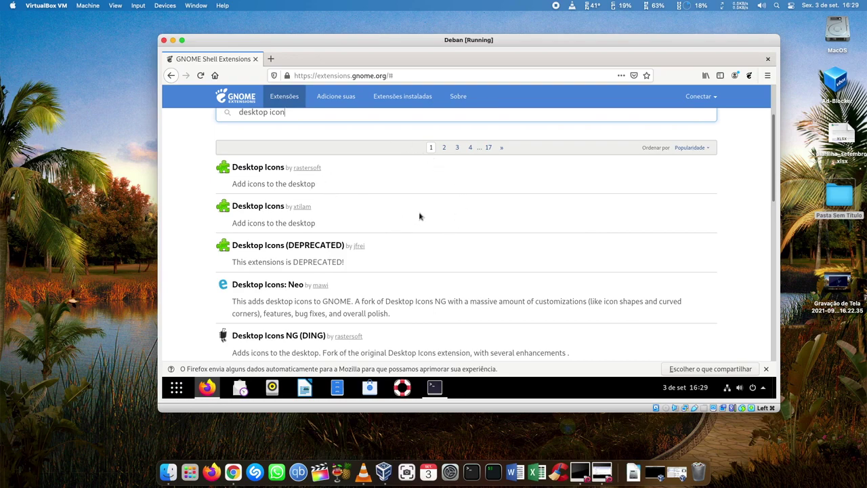
pyautogui.scroll(-3, 419, 215)
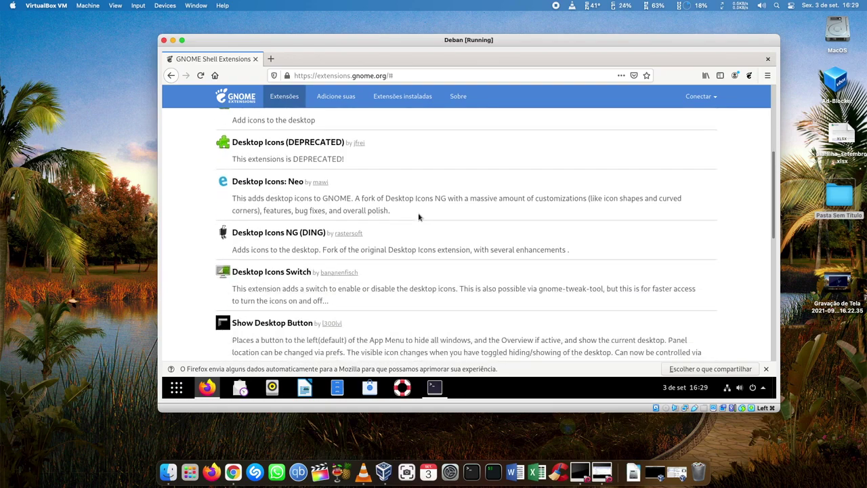
pyautogui.scroll(-7, 418, 216)
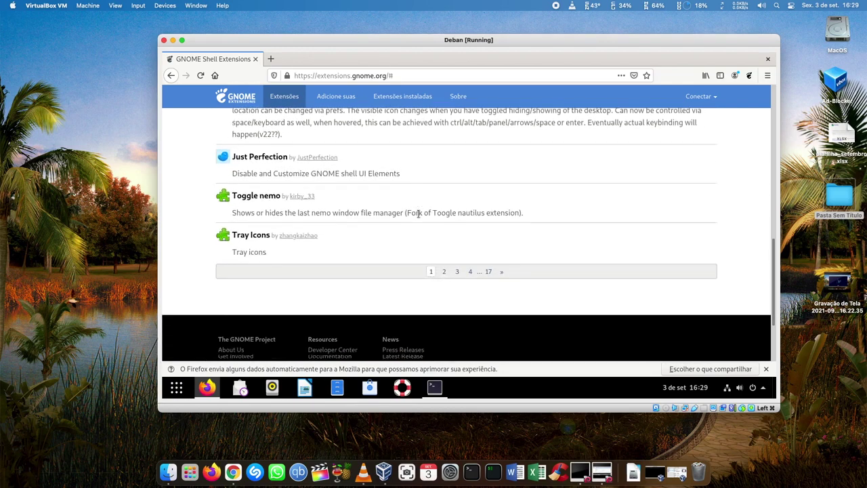
pyautogui.scroll(8, 418, 215)
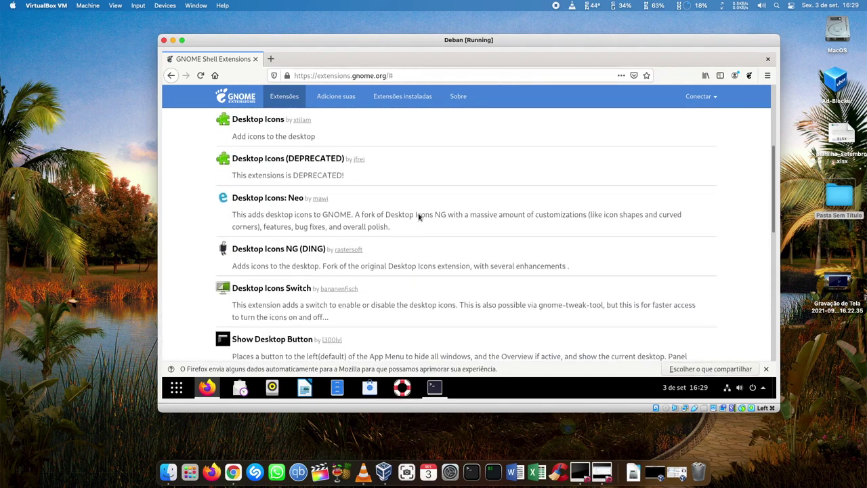
pyautogui.scroll(1, 418, 217)
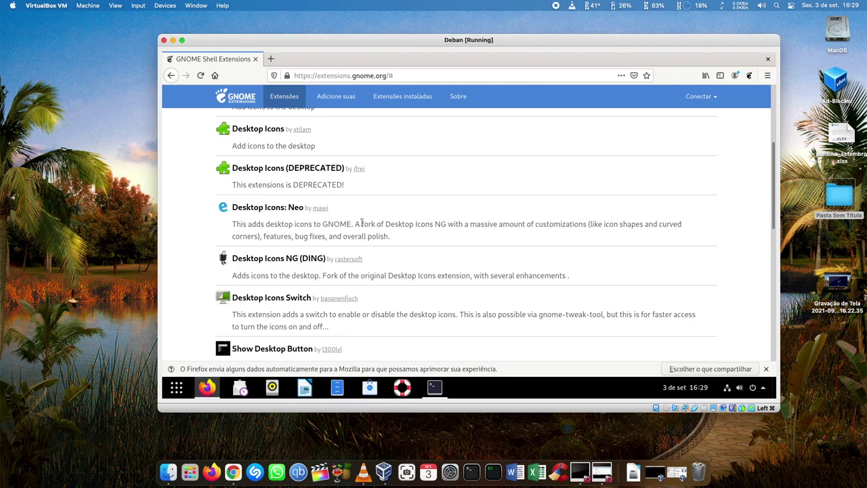
pyautogui.scroll(3, 397, 214)
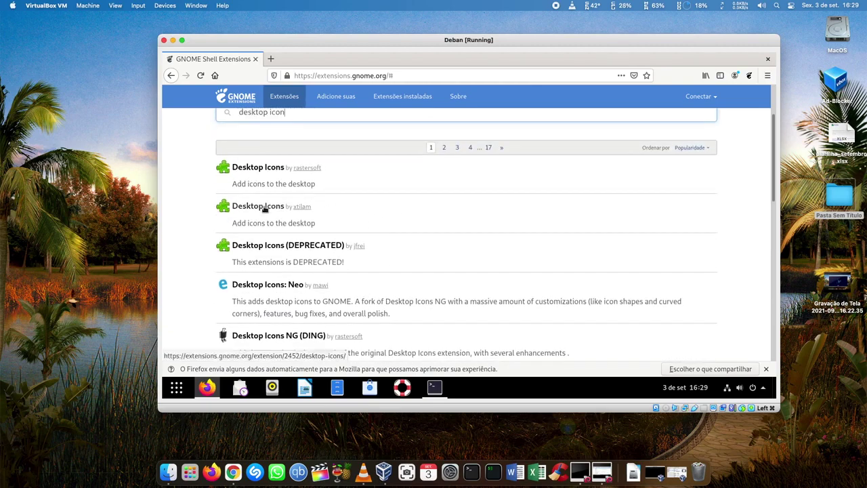
# Try to install the Desktop Icons extension from the second search result
pyautogui.click(264, 209)
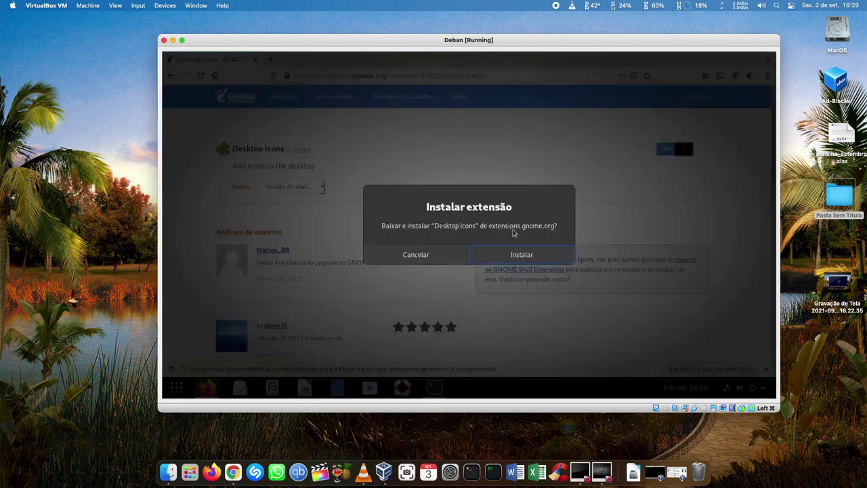
pyautogui.click(517, 254)
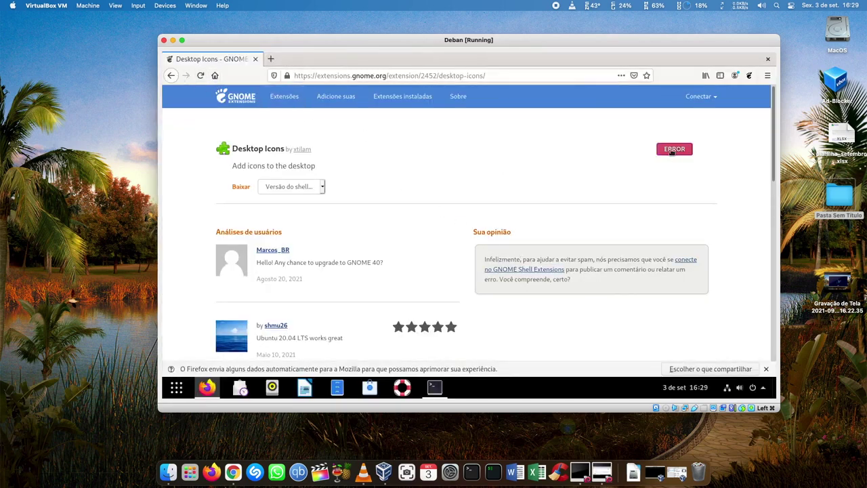
# Go back to the search results and install the Desktop Icons extension from the first result (extension 1465)
pyautogui.click(170, 75)
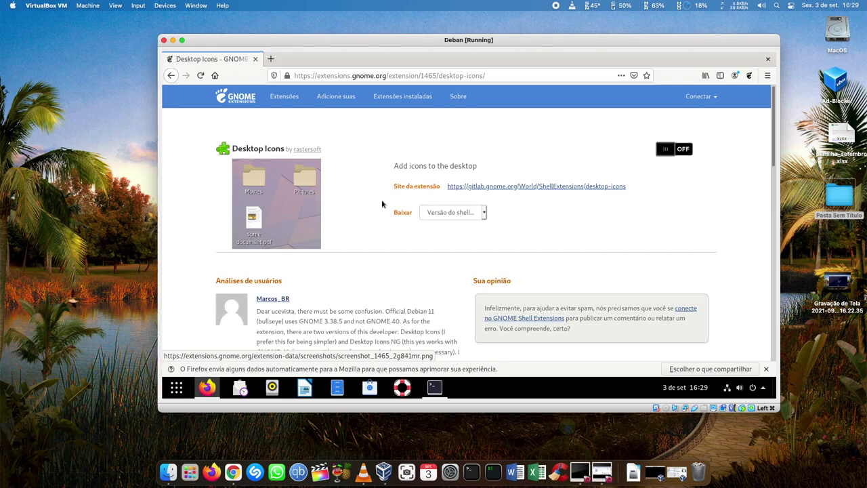
pyautogui.click(681, 149)
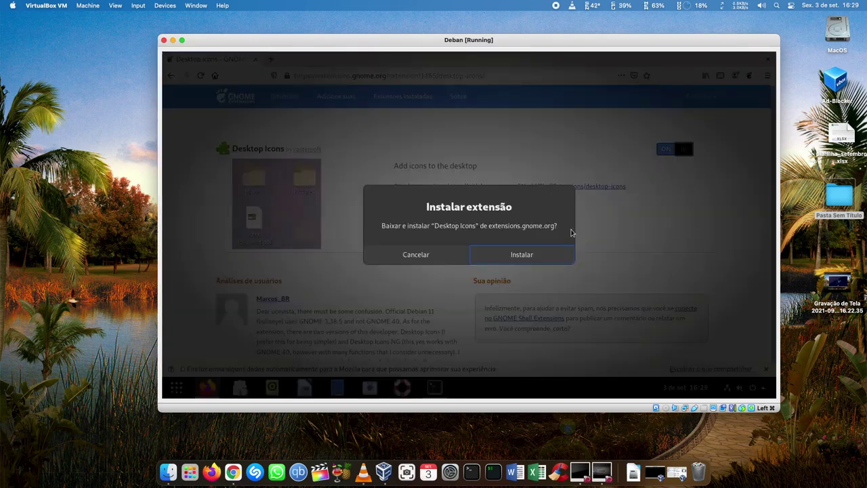
pyautogui.click(526, 254)
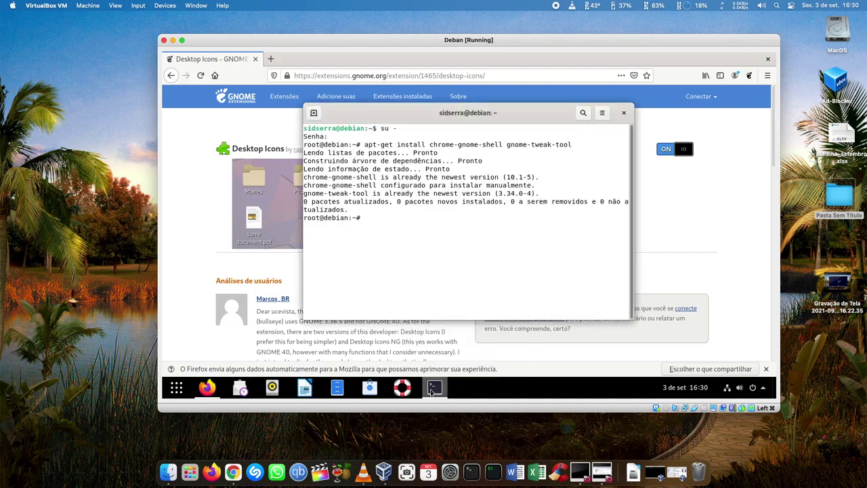
# Minimize Firefox to examine the desktop icons, view the application grid and return to the desktop
pyautogui.click(206, 387)
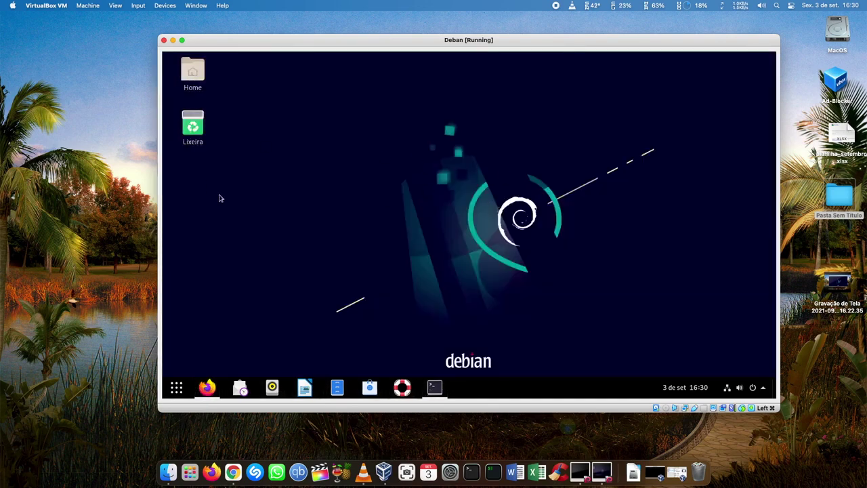
pyautogui.click(178, 388)
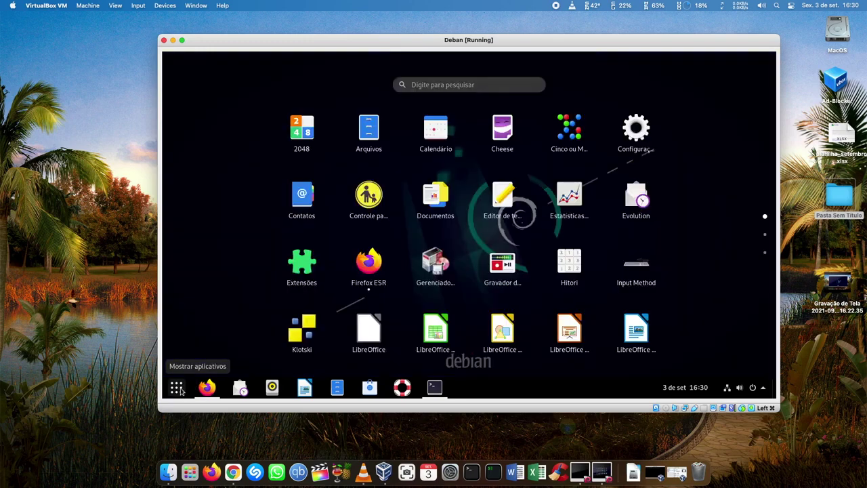
pyautogui.scroll(-1, 460, 258)
pyautogui.scroll(1, 463, 256)
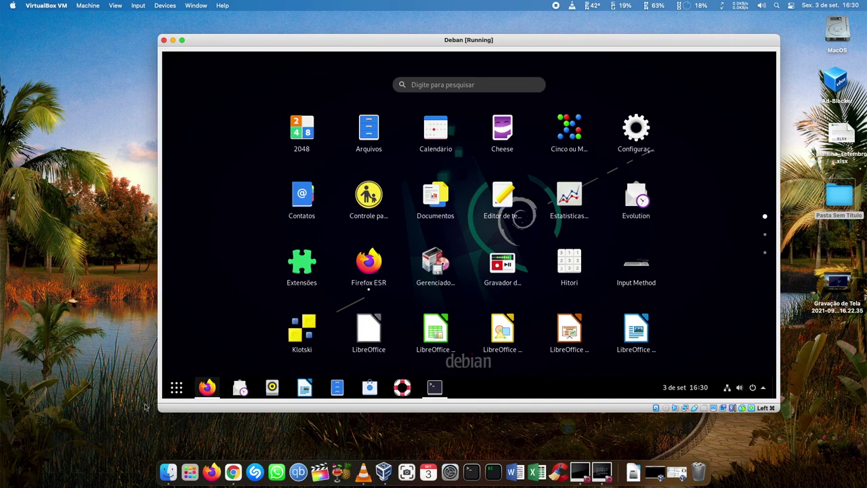
pyautogui.click(179, 388)
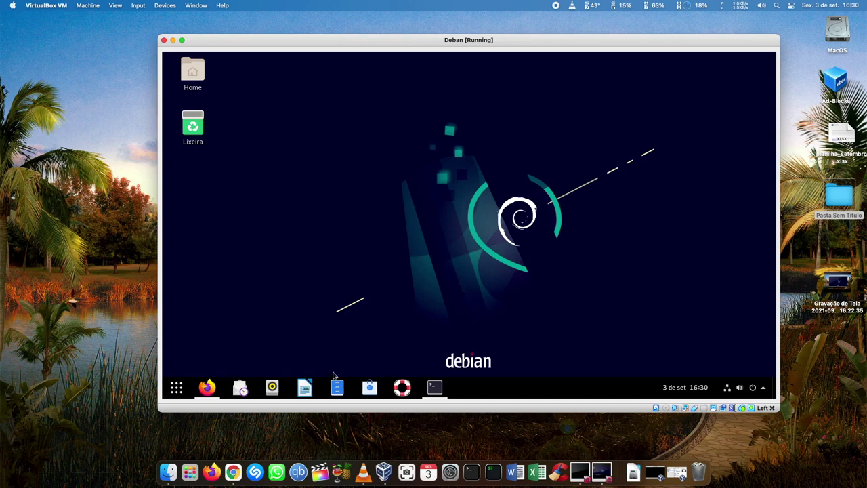
# Switch to the terminal and install the packages gtk2-engines-murrine, murrine-themes and git with apt-get, accepting the additional packages
pyautogui.click(435, 388)
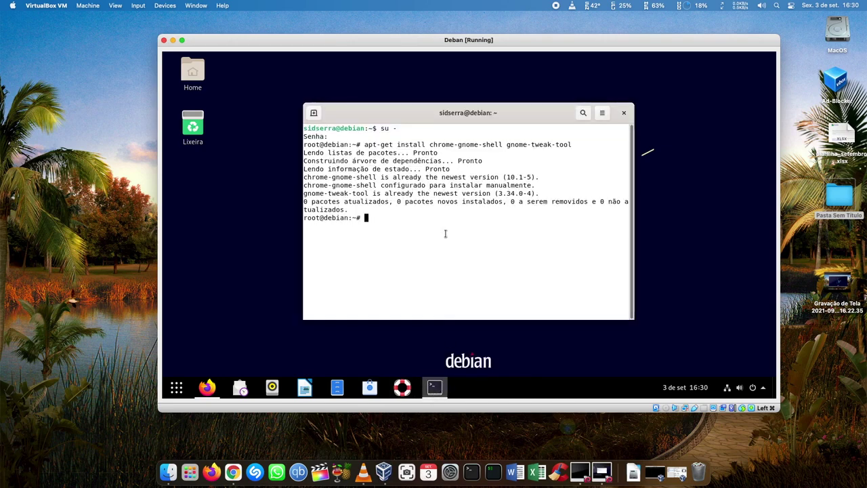
pyautogui.write('apt-')
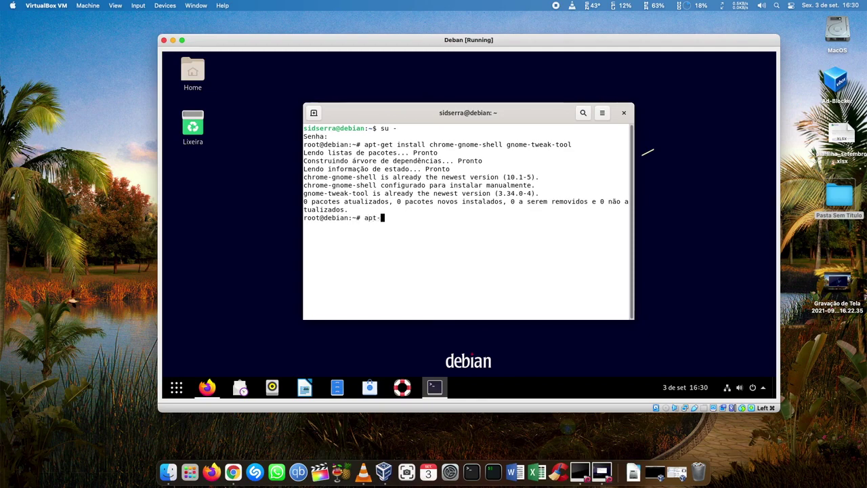
pyautogui.write('get insta')
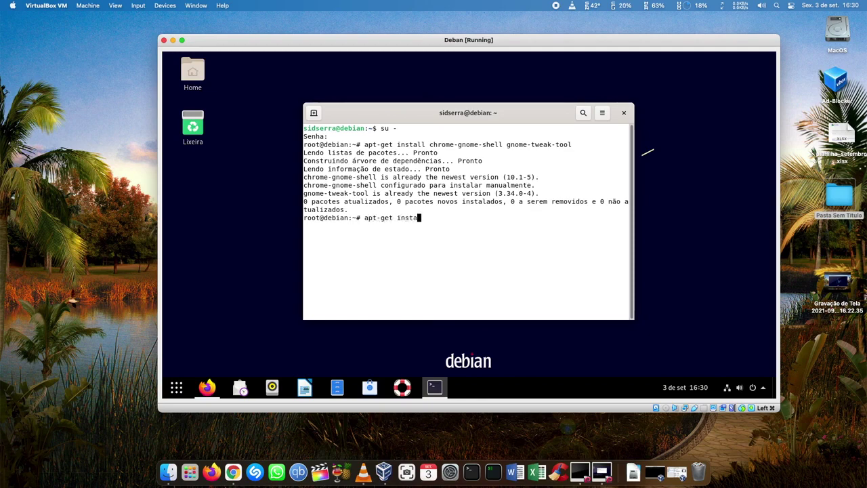
pyautogui.write('ll gtk2-engines-murrine m')
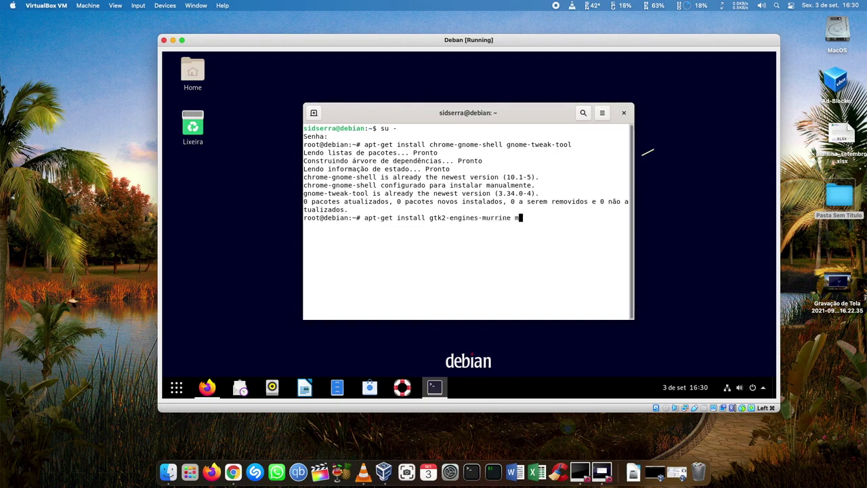
pyautogui.write('urrine-themes git')
pyautogui.press('Return')
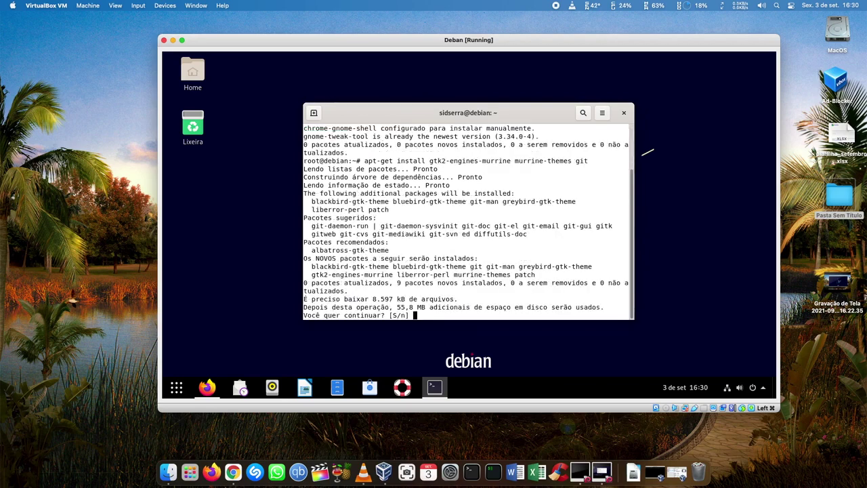
pyautogui.write('s')
pyautogui.press('Return')
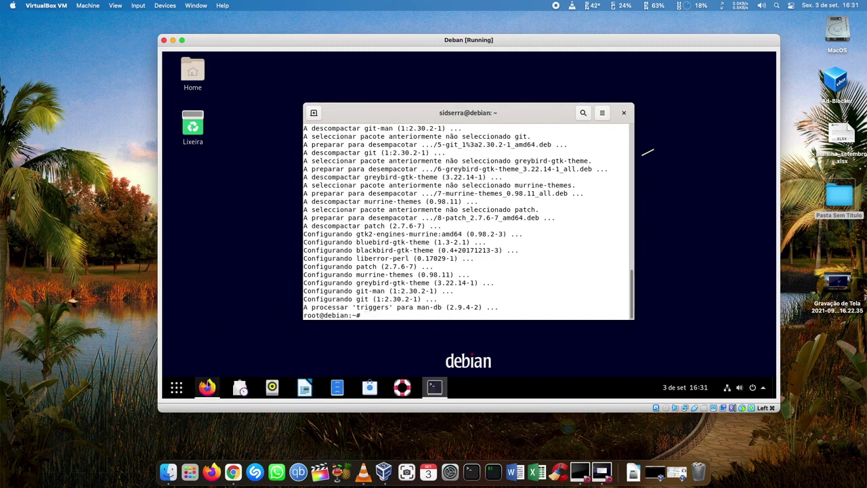
# Switch to Firefox and look over the GitHub pages of Orchis-theme, Tela-circle-icon-theme and Vimix-cursors
pyautogui.click(207, 388)
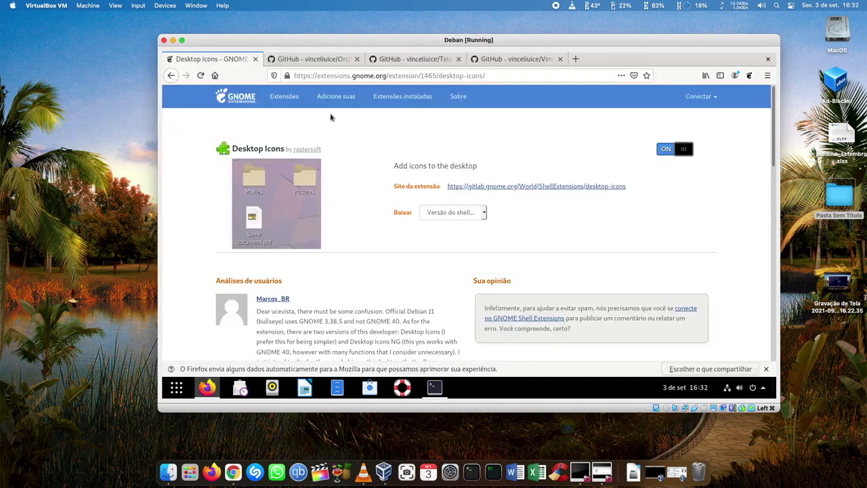
pyautogui.click(325, 61)
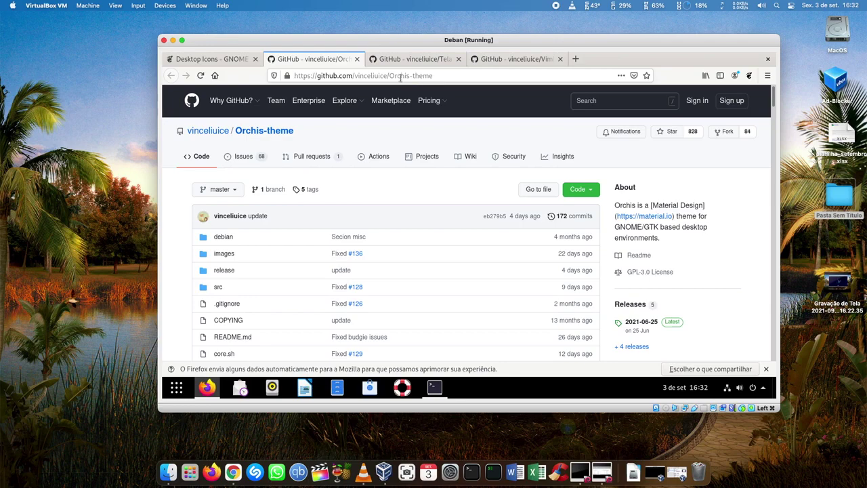
pyautogui.click(410, 59)
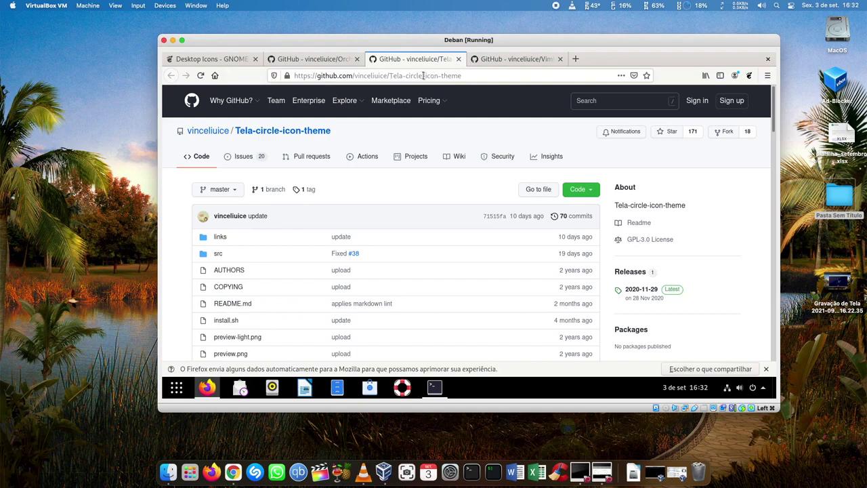
pyautogui.click(512, 61)
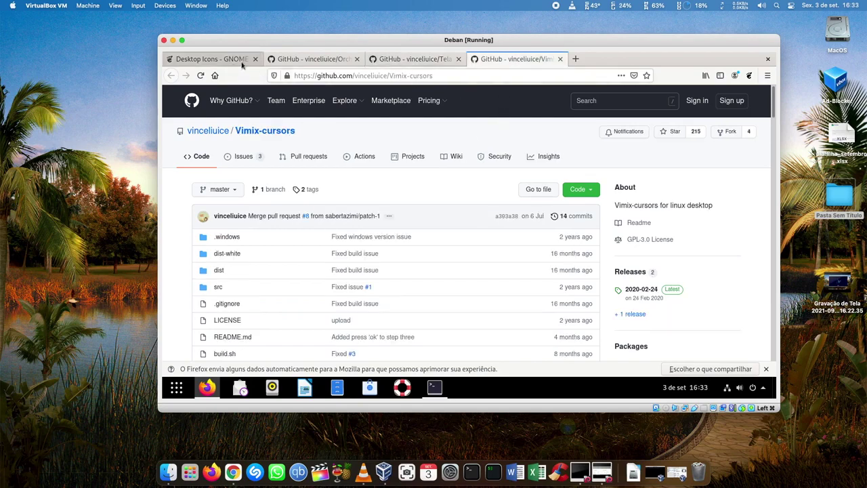
# Return to the Orchis-theme repository page and copy its HTTPS clone URL
pyautogui.click(297, 63)
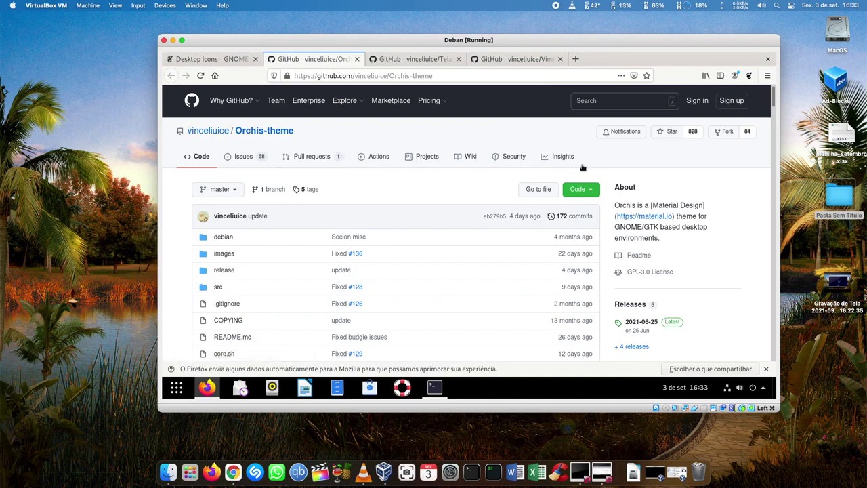
pyautogui.click(590, 191)
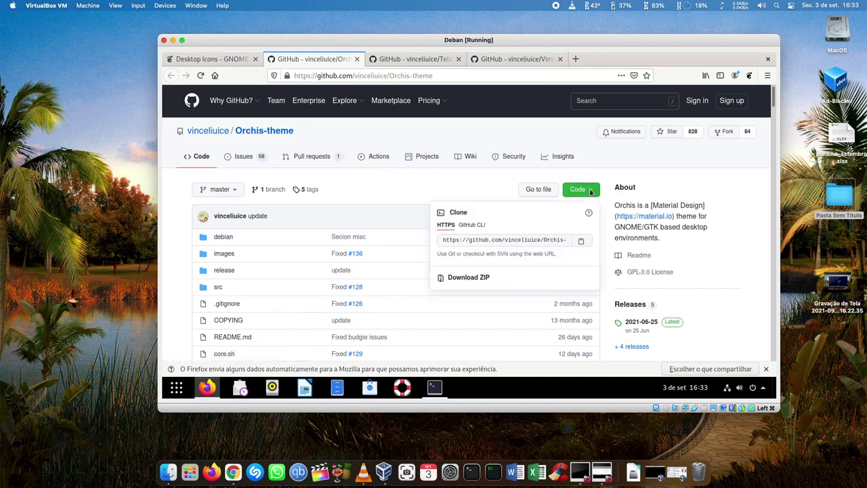
pyautogui.click(582, 242)
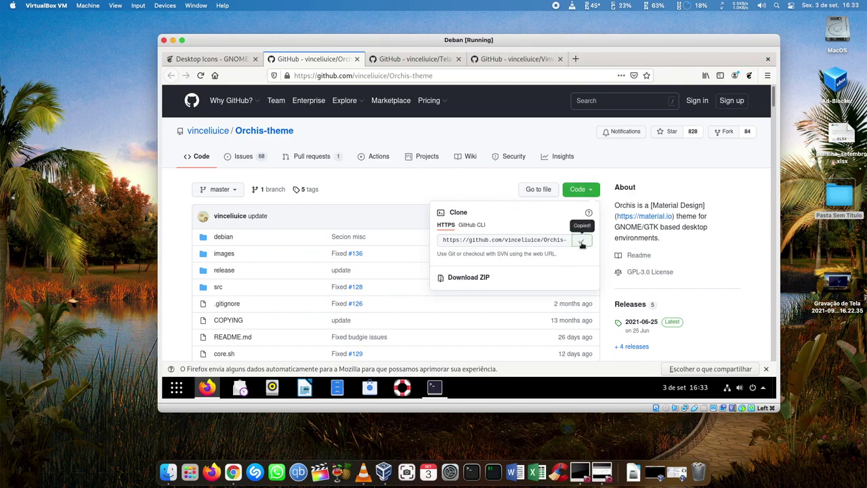
# Switch to the terminal, open a second session as the regular user and change to the Downloads directory
pyautogui.click(434, 387)
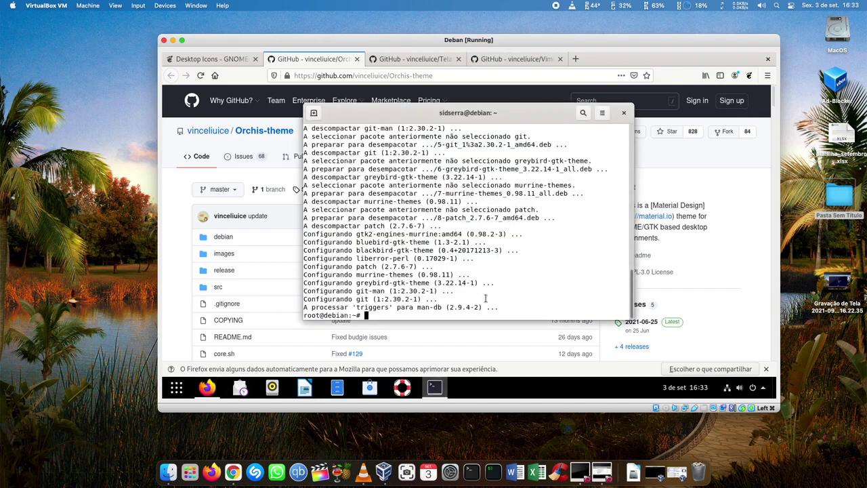
pyautogui.click(314, 112)
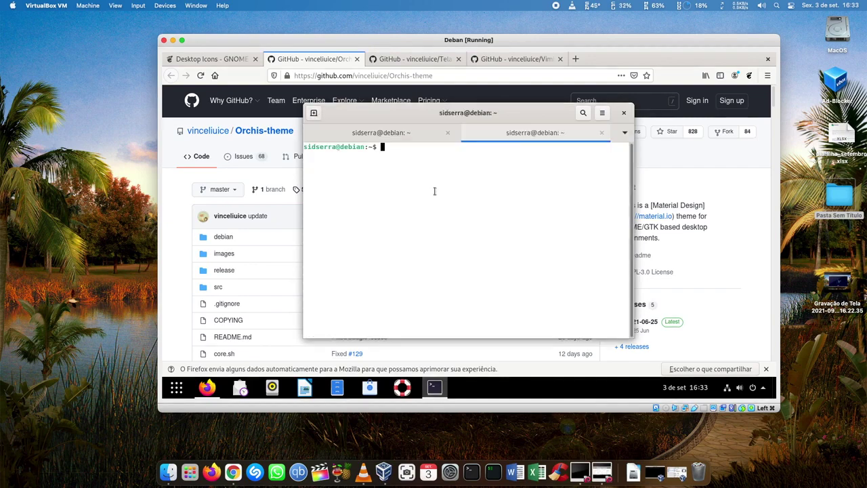
pyautogui.write('cd Dow')
pyautogui.press('Tab')
pyautogui.press('Return')
# Clone the Orchis-theme repository into Downloads with git clone and the copied URL
pyautogui.write('g')
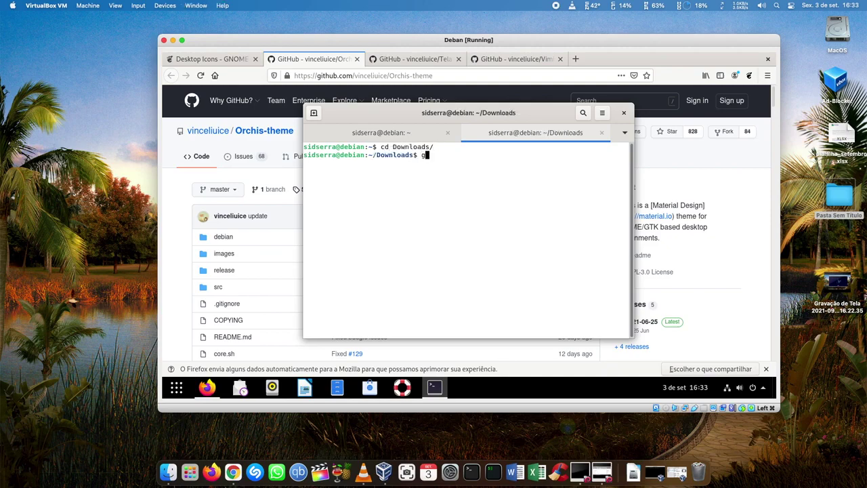
pyautogui.write('it clone')
pyautogui.rightClick(464, 157)
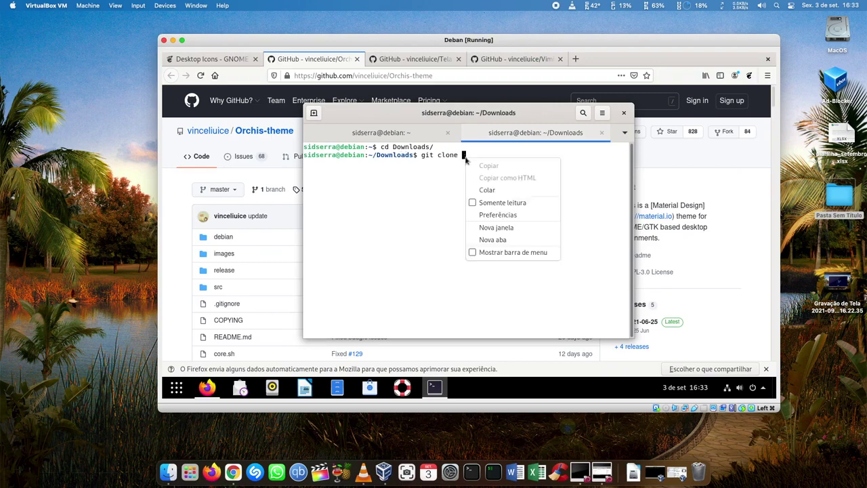
pyautogui.click(489, 190)
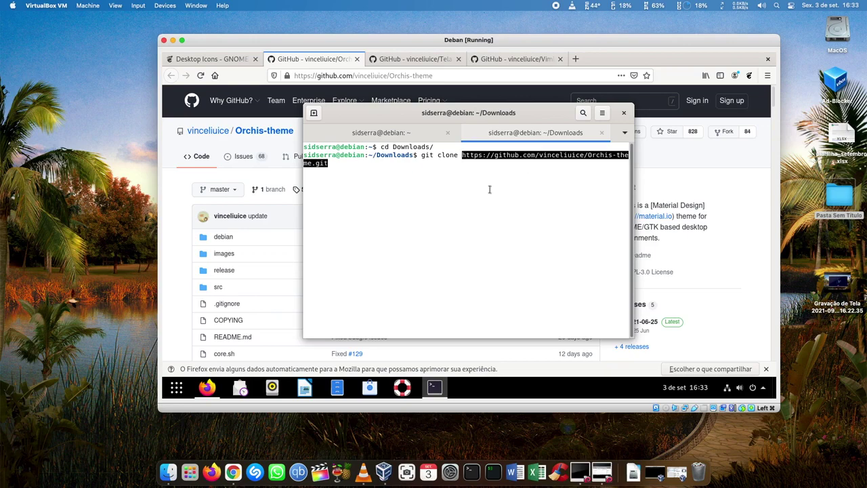
pyautogui.press('Return')
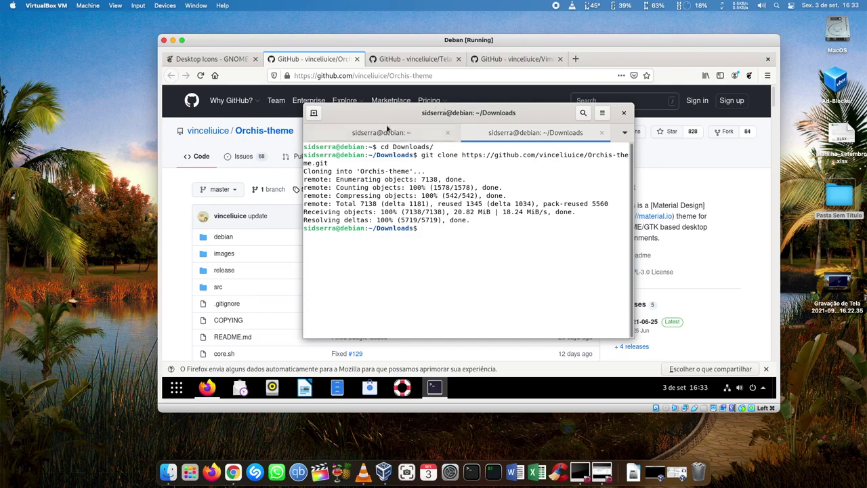
# In the root terminal session, change to the regular user's Downloads directory, list its contents and enter the Orchis-theme folder
pyautogui.click(388, 133)
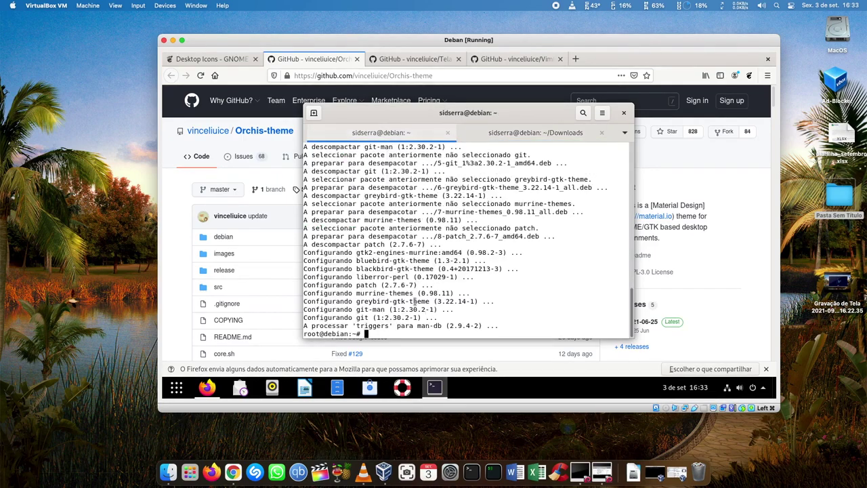
pyautogui.write('cd /home/sidserra/Down')
pyautogui.press('Tab')
pyautogui.press('Return')
pyautogui.write('ls')
pyautogui.press('Return')
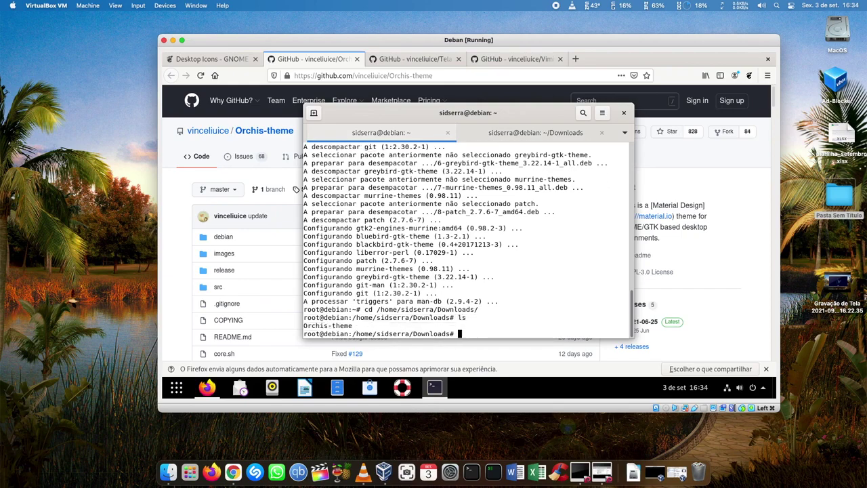
pyautogui.write('cd Or')
pyautogui.press('Tab')
pyautogui.press('Return')
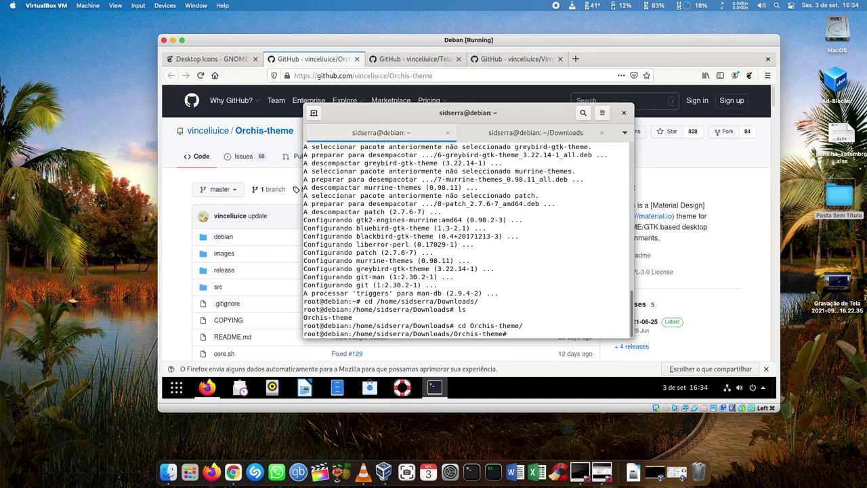
# Try to run ./install -t all in the Orchis-theme folder and list the folder's files
pyautogui.write('./install -t all')
pyautogui.press('Return')
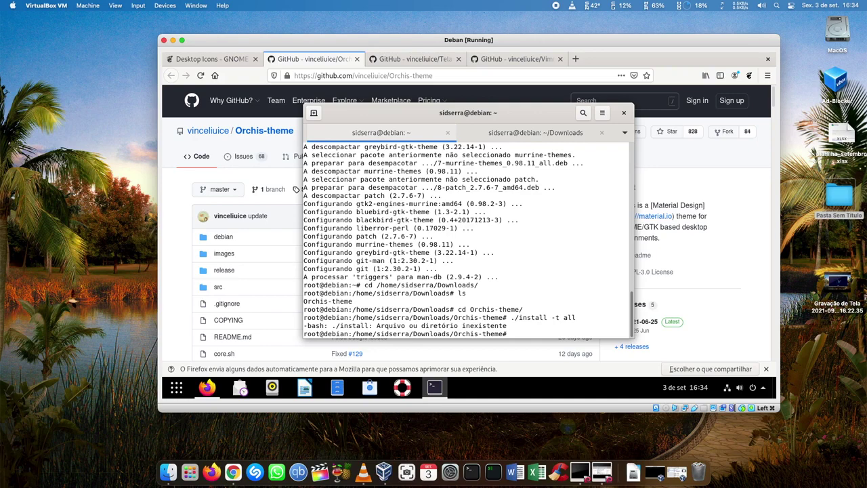
pyautogui.write('ls')
pyautogui.press('Return')
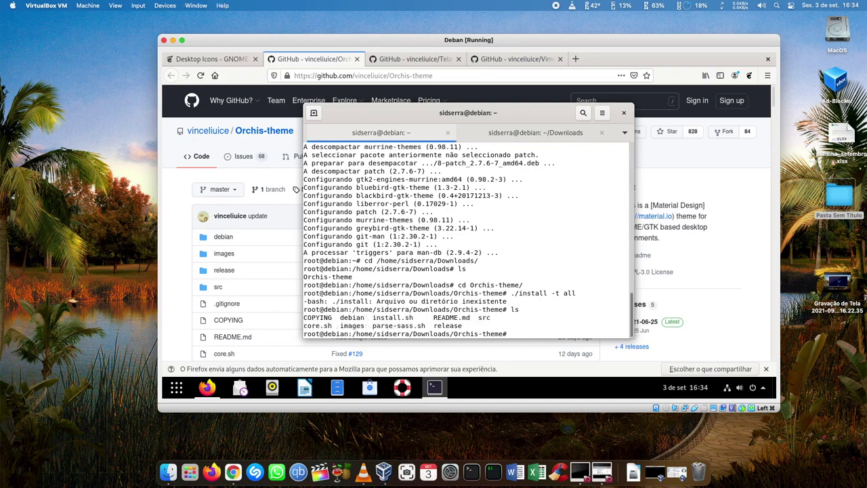
# Install all Orchis theme variants by running ./install.sh -t all as root, accepting the additional sassc packages
pyautogui.press('Up')
pyautogui.press('Up')
pyautogui.press('Left')
pyautogui.press('Left')
pyautogui.press('Left')
pyautogui.press('Left')
pyautogui.press('Left')
pyautogui.press('Left')
pyautogui.press('Left')
pyautogui.write('.sh')
pyautogui.press('Return')
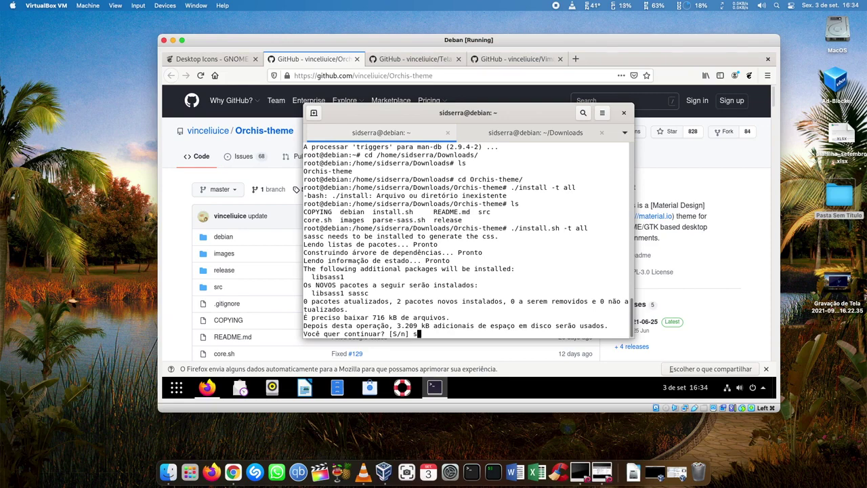
pyautogui.press('Return')
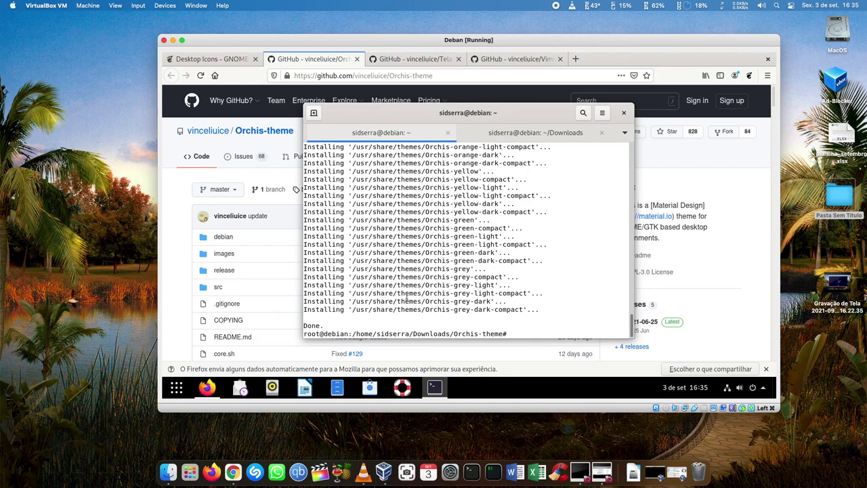
# Open the Tela-circle-icon-theme repository page in Firefox and copy its HTTPS clone URL
pyautogui.click(408, 60)
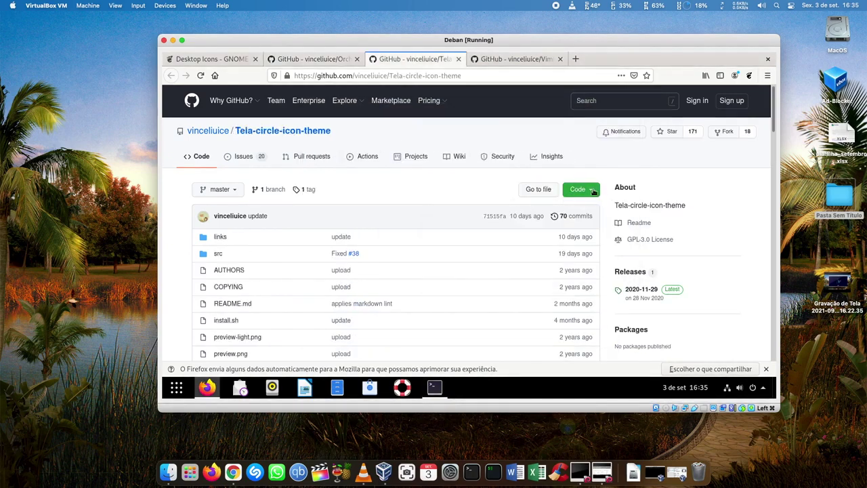
pyautogui.click(594, 191)
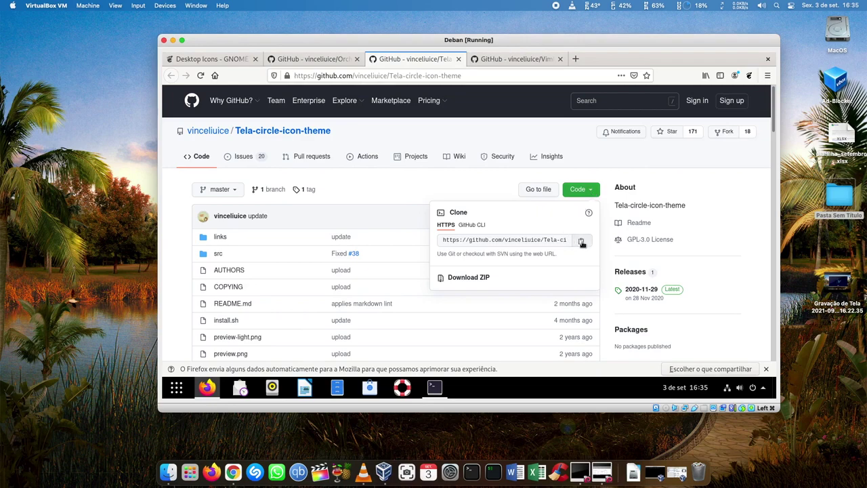
pyautogui.click(581, 240)
# In the regular user's terminal session, clone the Tela-circle-icon-theme repository into Downloads with git clone and the copied URL
pyautogui.click(435, 388)
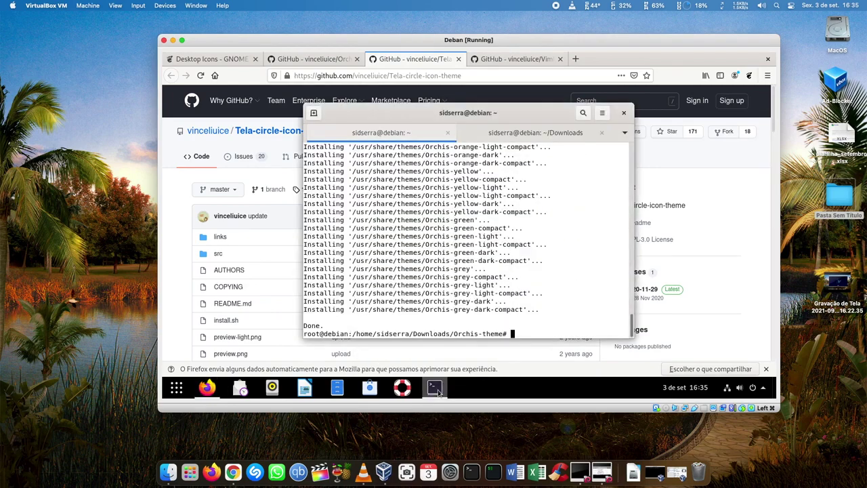
pyautogui.click(515, 128)
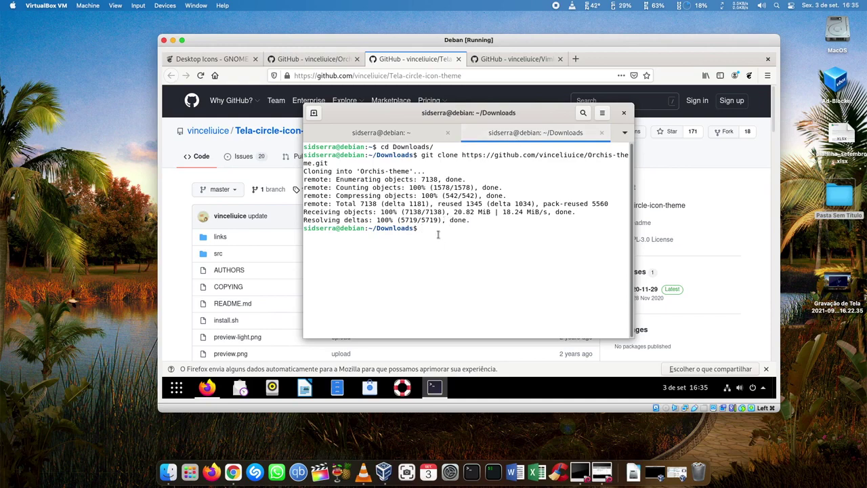
pyautogui.write('git clone')
pyautogui.rightClick(466, 231)
pyautogui.click(490, 262)
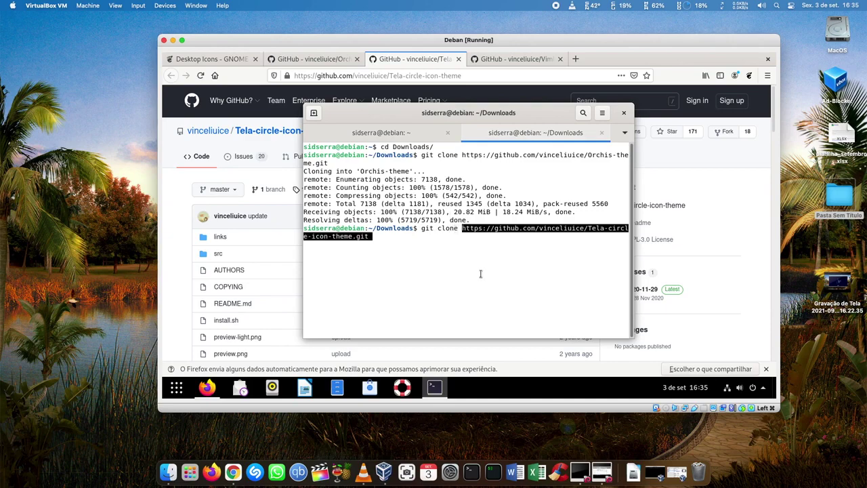
pyautogui.press('Return')
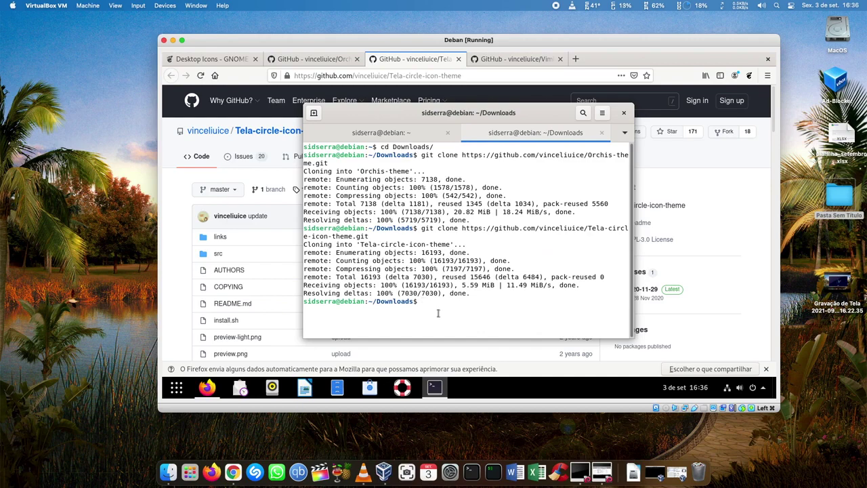
# List Downloads, enter the Tela-circle-icon-theme folder and install all its icon variants with ./install.sh -a
pyautogui.write('ls')
pyautogui.press('Return')
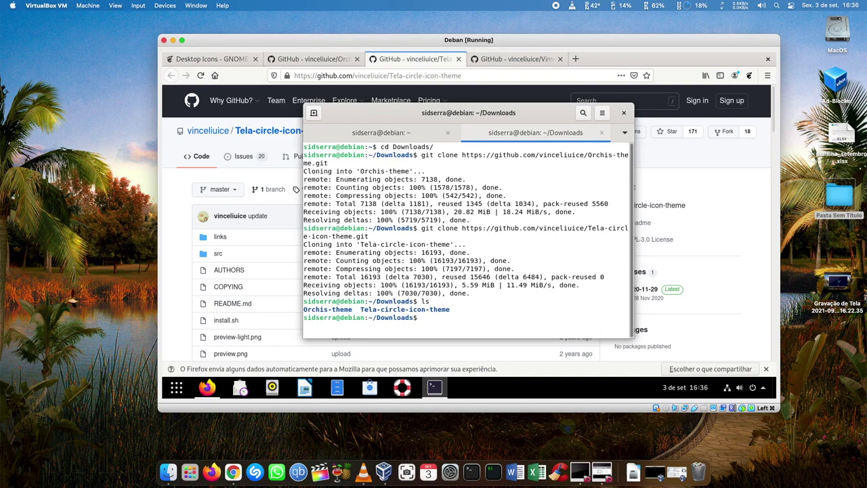
pyautogui.write('cd Te')
pyautogui.press('Tab')
pyautogui.press('Return')
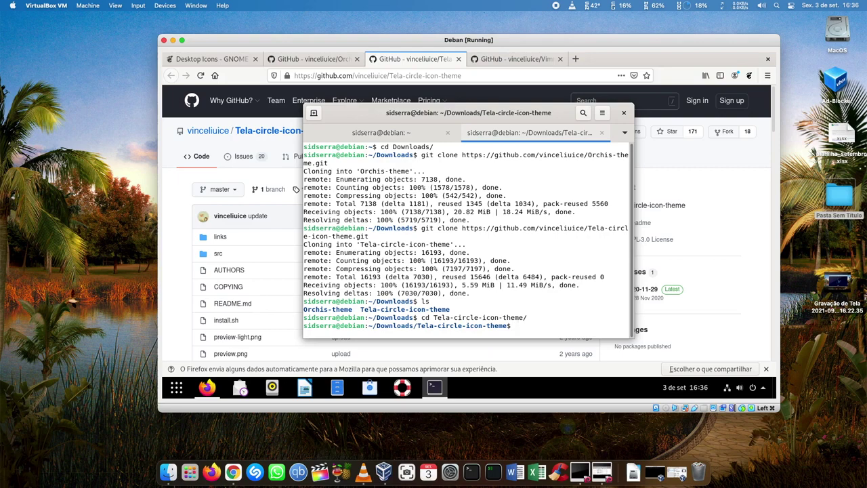
pyautogui.write('./install.sh -a')
pyautogui.press('Return')
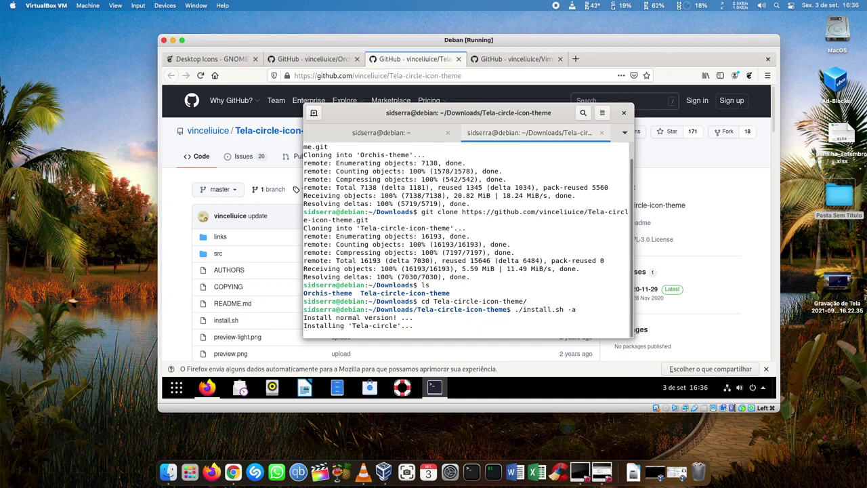
# Open the Vimix-cursors repository page in Firefox and copy its HTTPS clone URL
pyautogui.click(503, 60)
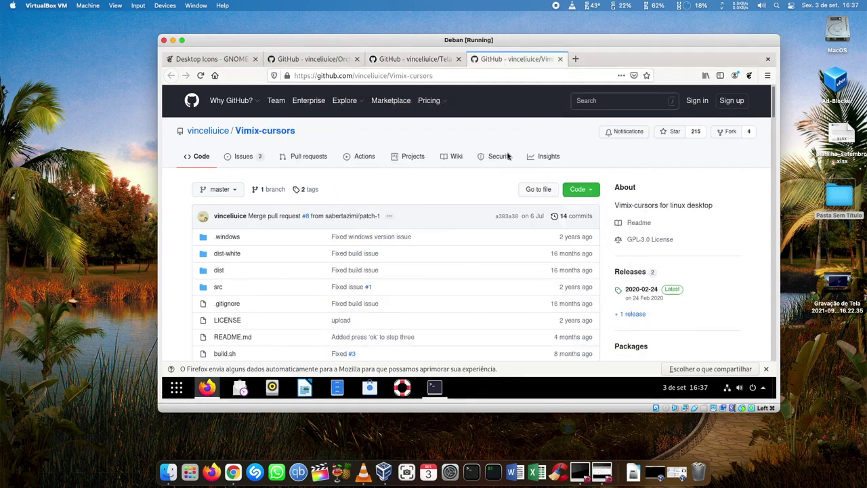
pyautogui.click(591, 191)
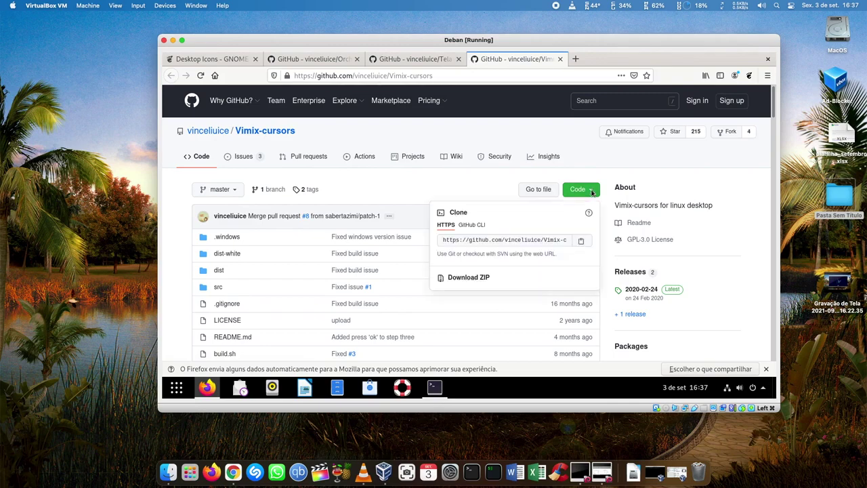
pyautogui.click(582, 242)
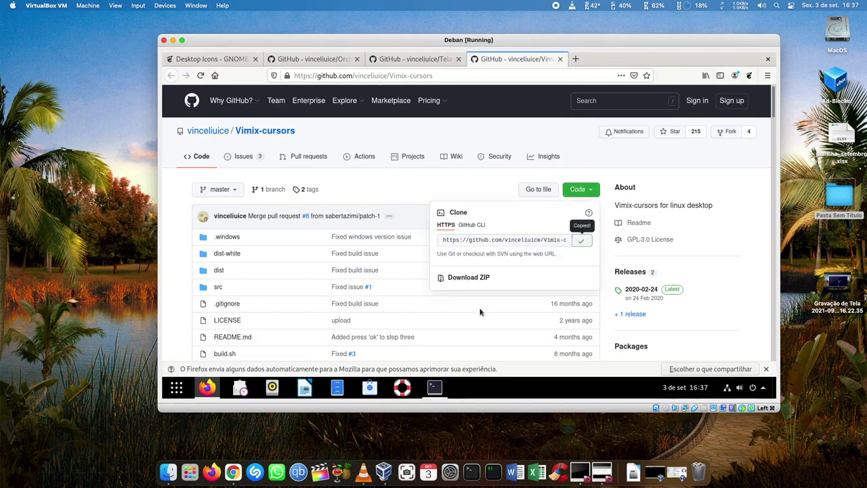
# In the terminal, return to the Downloads folder and try to fetch Vimix-cursors by running git hub with the copied URL
pyautogui.click(436, 388)
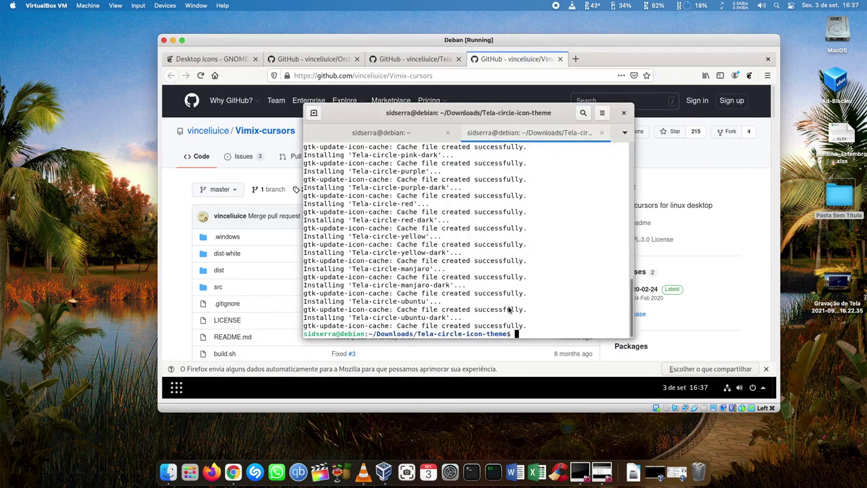
pyautogui.write('cd ..')
pyautogui.press('Return')
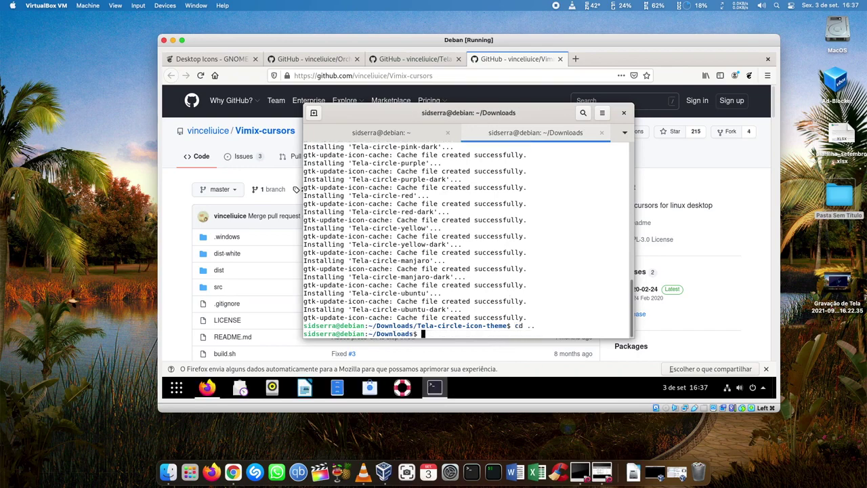
pyautogui.write('git hub')
pyautogui.rightClick(458, 335)
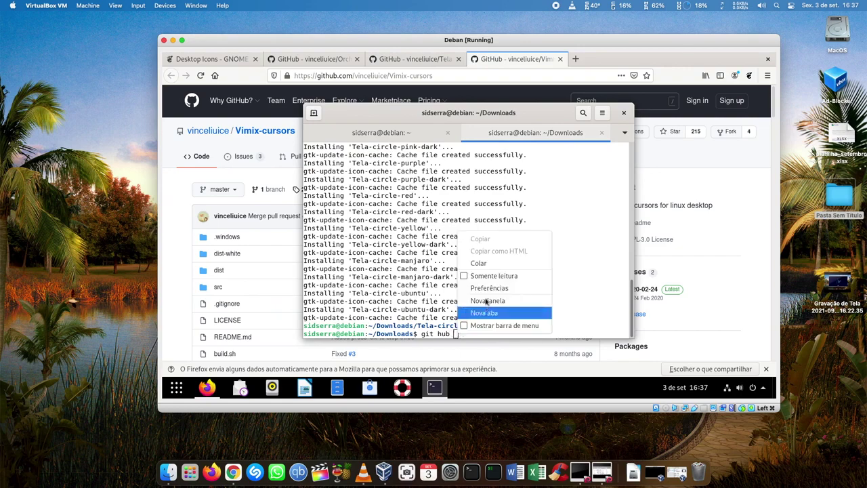
pyautogui.click(483, 262)
pyautogui.press('Return')
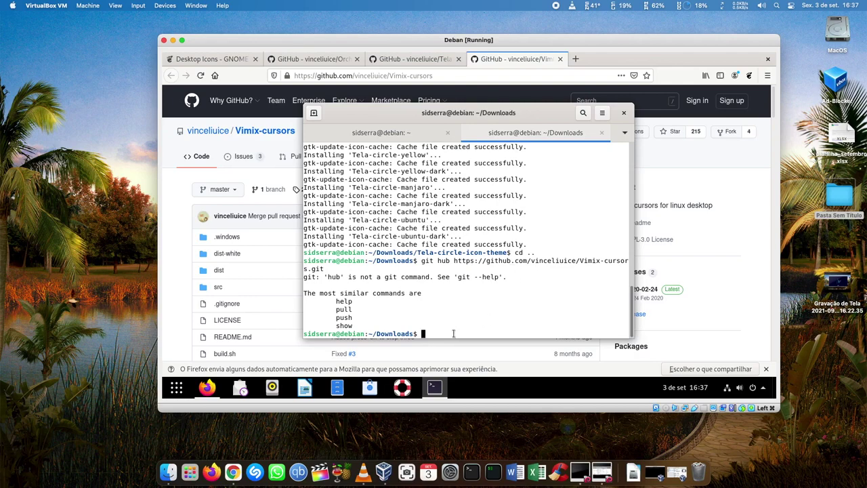
# Replace hub with clone in the previous git command and run it to clone the Vimix-cursors repository into Downloads
pyautogui.press('Up')
pyautogui.press('Left')
pyautogui.press('Left')
pyautogui.press('Left')
pyautogui.press('Left')
pyautogui.press('Left')
pyautogui.press('Left')
pyautogui.press('Left')
pyautogui.press('Left')
pyautogui.press('Left')
pyautogui.press('Left')
pyautogui.press('Left')
pyautogui.press('Left')
pyautogui.press('Left')
pyautogui.press('Left')
pyautogui.press('Left')
pyautogui.press('Left')
pyautogui.press('Left')
pyautogui.press('Left')
pyautogui.press('Left')
pyautogui.press('Left')
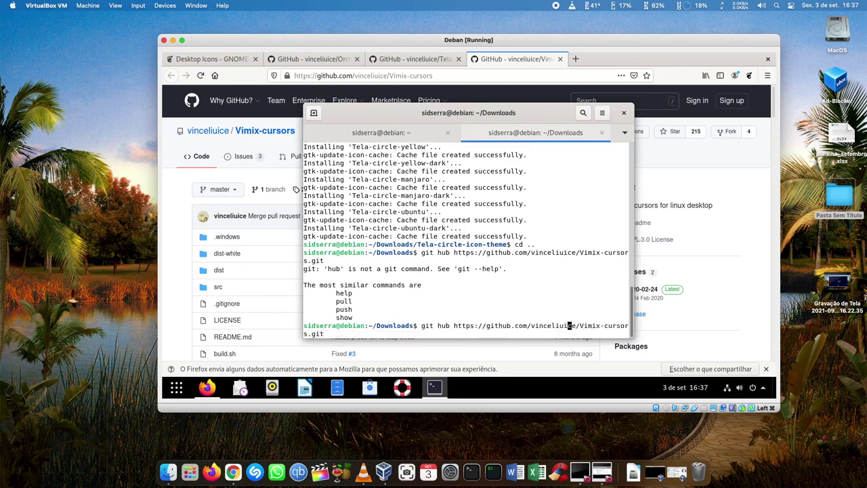
pyautogui.press('Left')
pyautogui.press('Left')
pyautogui.press('Left')
pyautogui.press('Left')
pyautogui.press('Left')
pyautogui.press('Left')
pyautogui.press('Left')
pyautogui.press('Left')
pyautogui.press('Left')
pyautogui.press('Left')
pyautogui.press('Left')
pyautogui.press('Left')
pyautogui.press('Left')
pyautogui.press('Left')
pyautogui.press('Left')
pyautogui.press('Delete')
pyautogui.press('Delete')
pyautogui.press('Delete')
pyautogui.press('Delete')
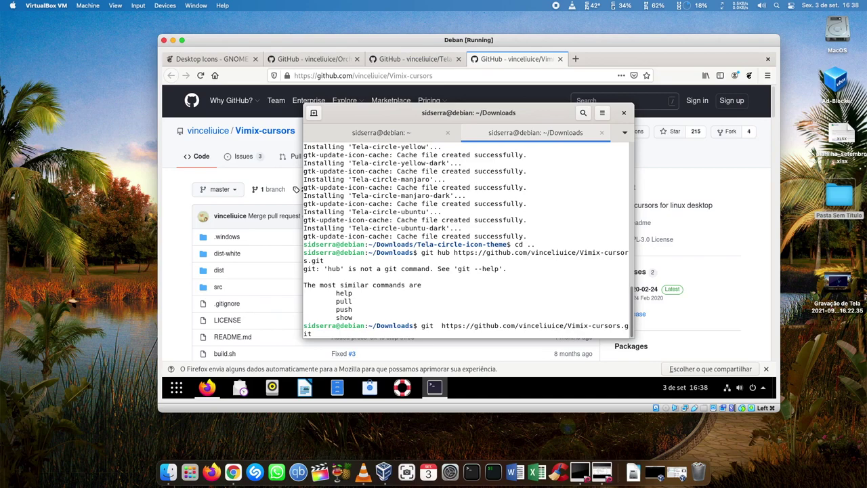
pyautogui.write('clone')
pyautogui.press('Return')
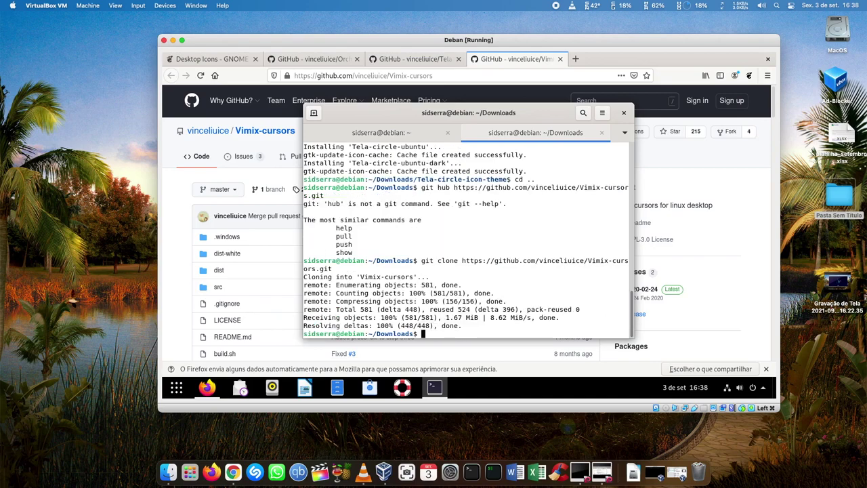
# Enter the Vimix-cursors folder and install the cursor theme with ./install.sh
pyautogui.write('cd Vimix-cursors/')
pyautogui.press('Return')
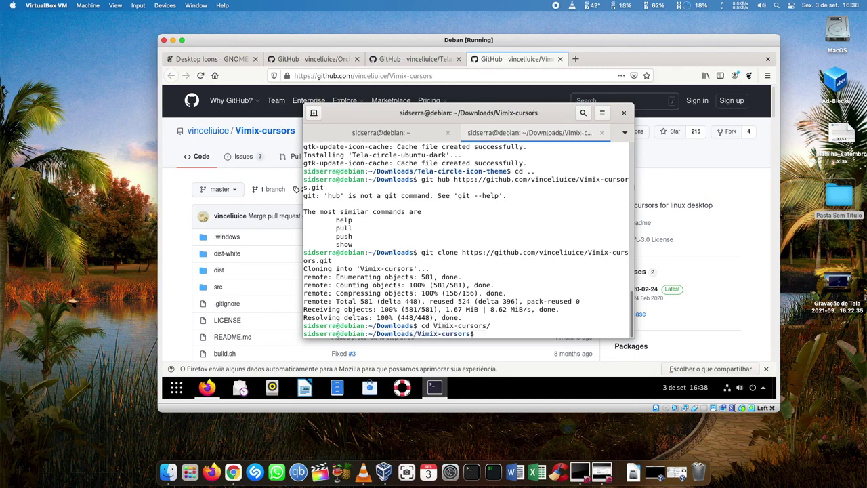
pyautogui.write('./install.sh')
pyautogui.press('Return')
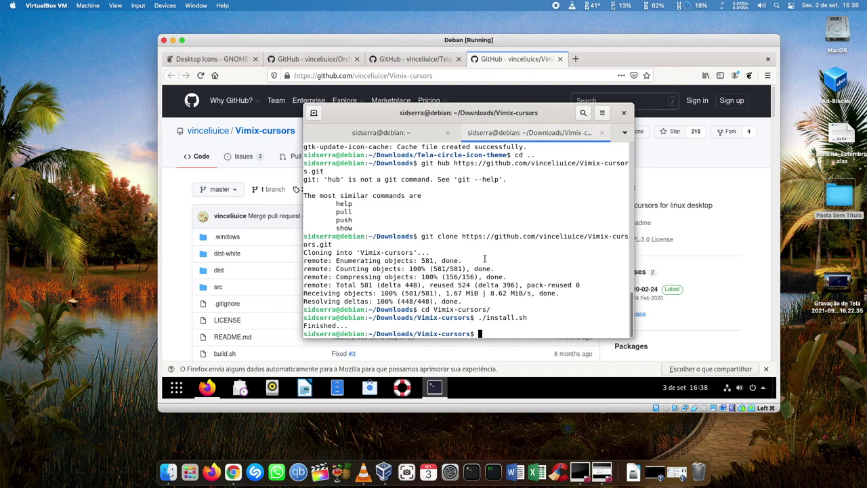
# Switch to Firefox, open the GNOME Extensions list from the Desktop Icons page and search it for arc menu
pyautogui.click(741, 199)
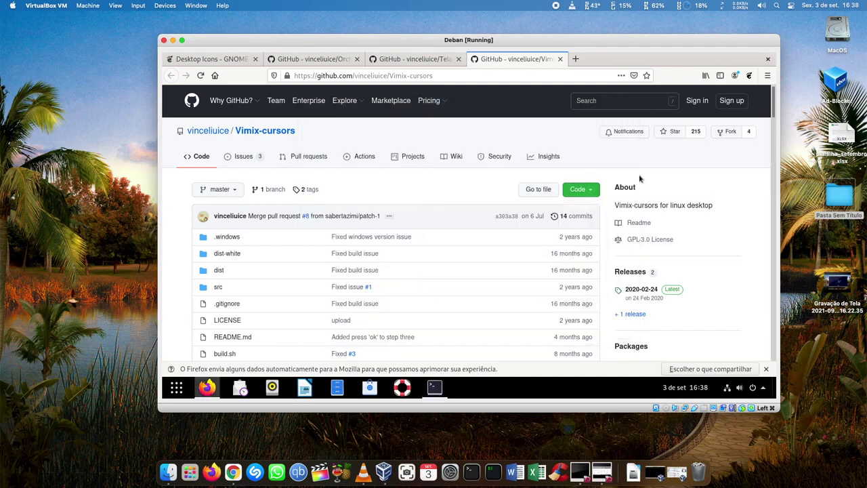
pyautogui.click(210, 59)
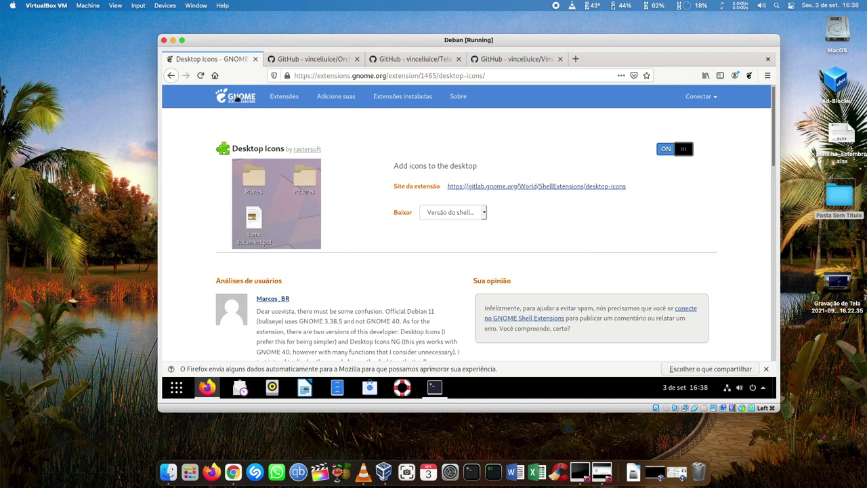
pyautogui.click(308, 146)
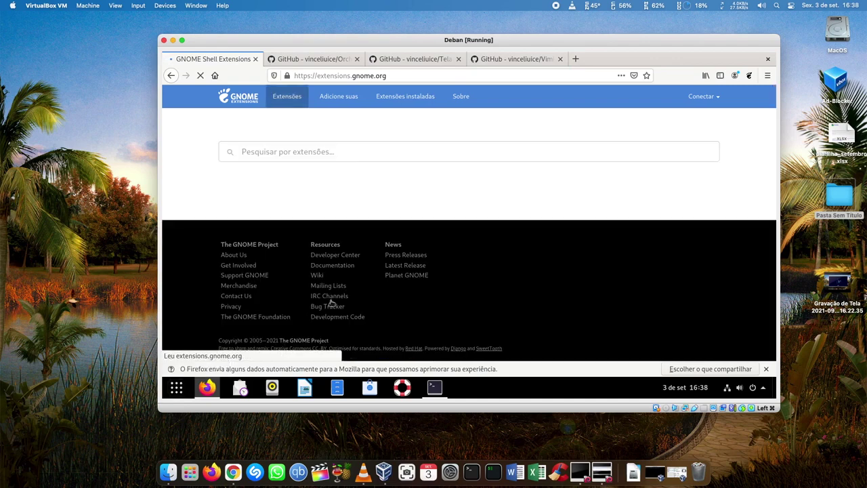
pyautogui.click(295, 151)
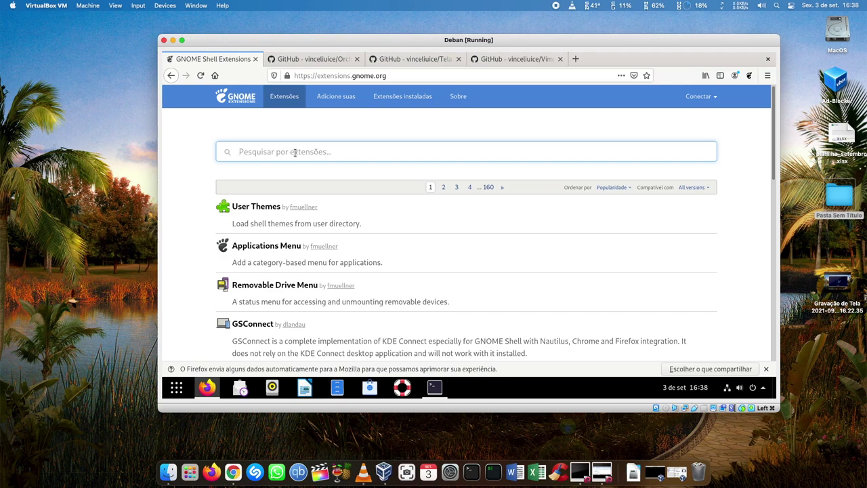
pyautogui.click(294, 152)
pyautogui.write('arc menu')
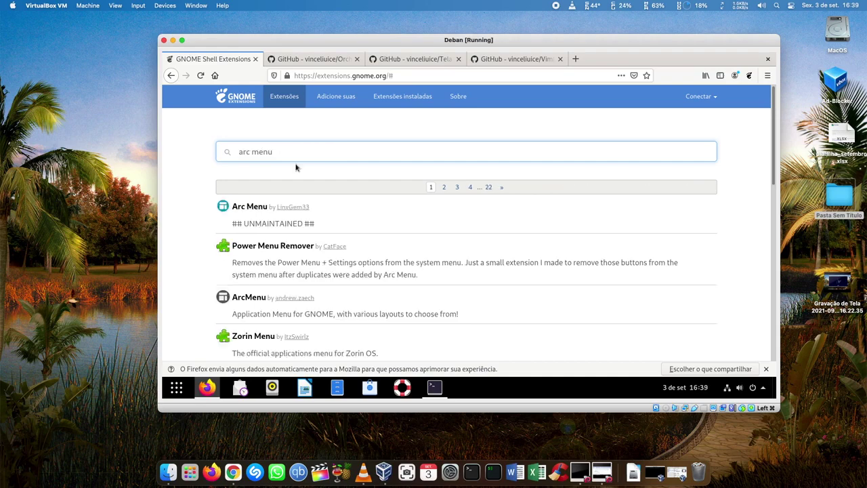
# Open the Arc Menu extension marked UNMAINTAINED, turn it on and confirm its installation
pyautogui.click(252, 208)
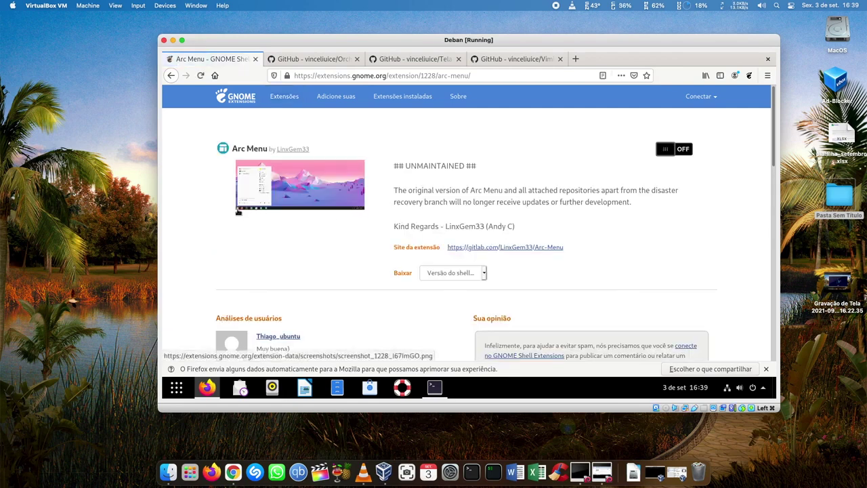
pyautogui.click(676, 150)
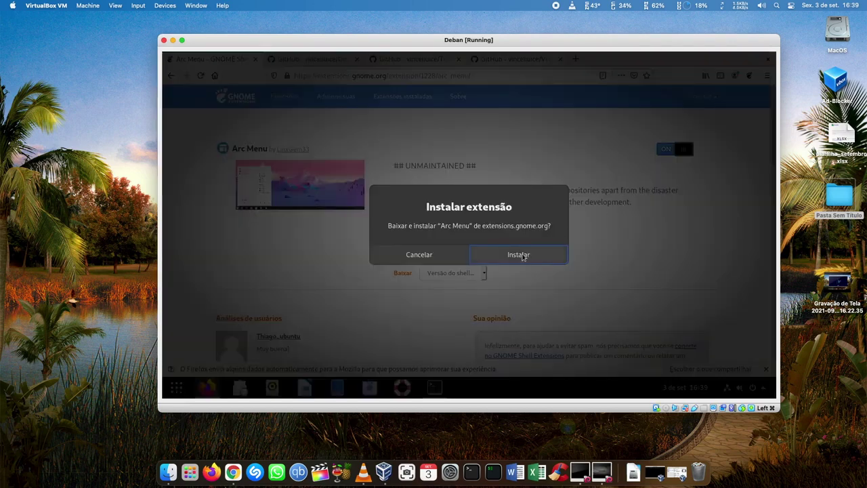
pyautogui.click(522, 256)
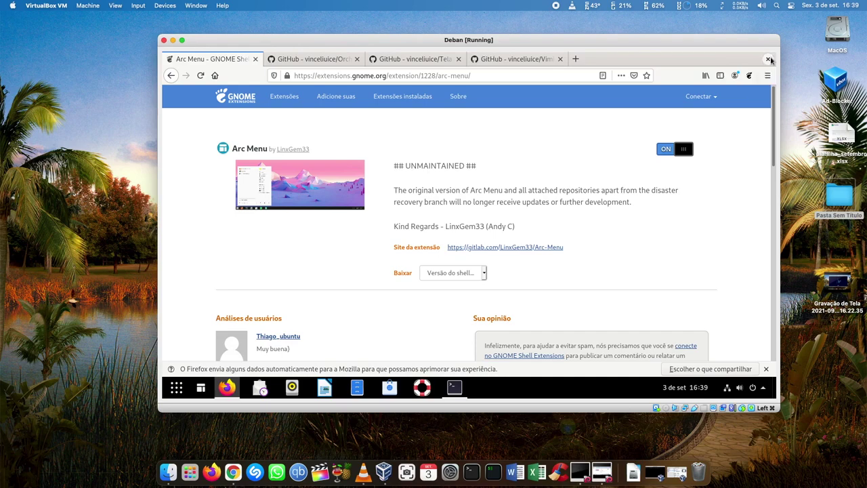
# Close Firefox with all its tabs and the terminal window with both sessions, and open the desktop's system menu
pyautogui.click(768, 60)
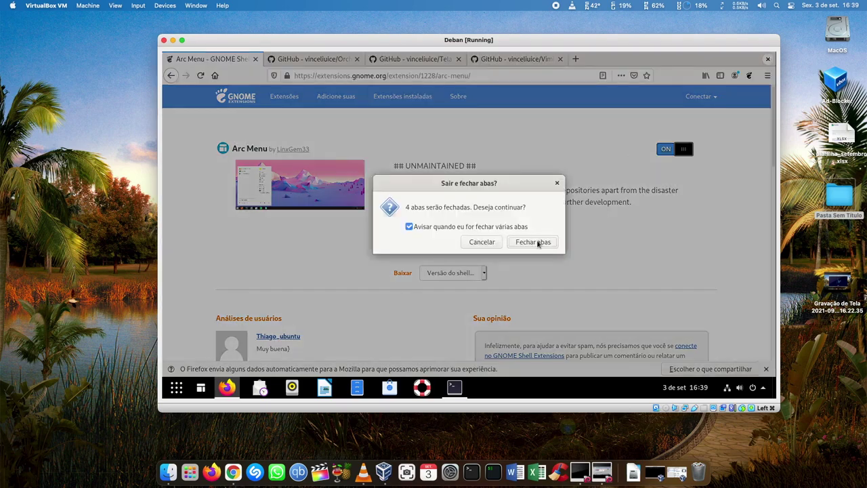
pyautogui.click(538, 241)
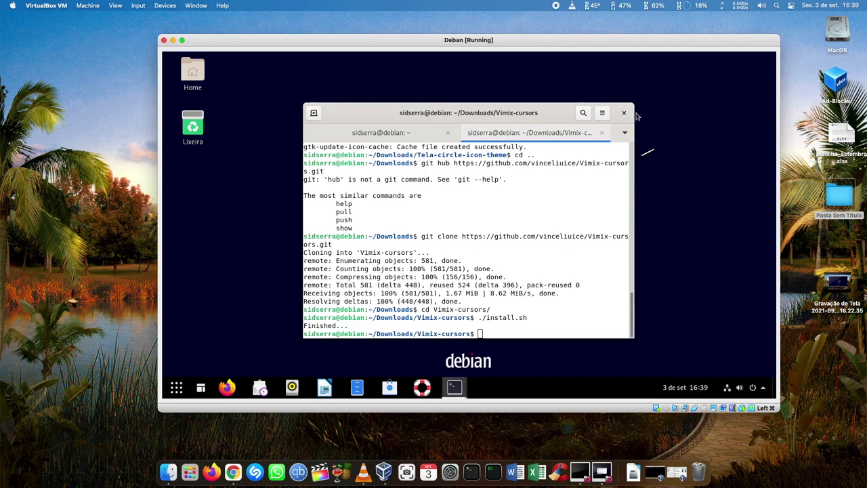
pyautogui.click(624, 114)
pyautogui.click(554, 250)
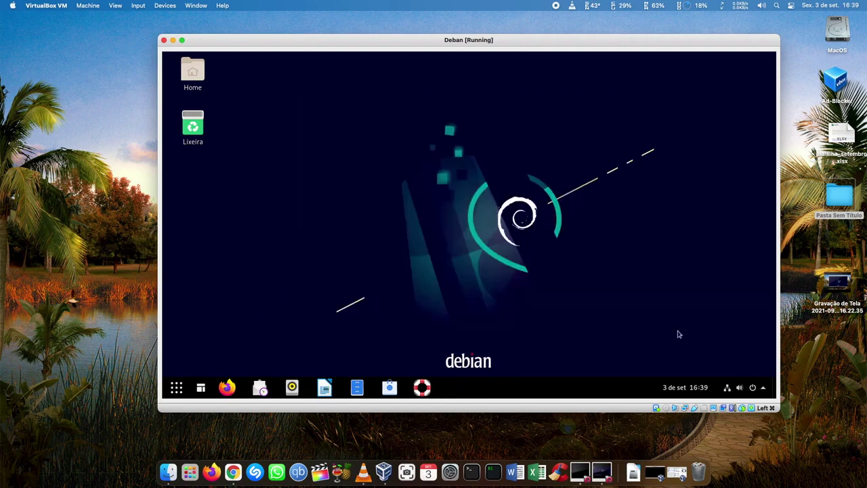
pyautogui.click(763, 388)
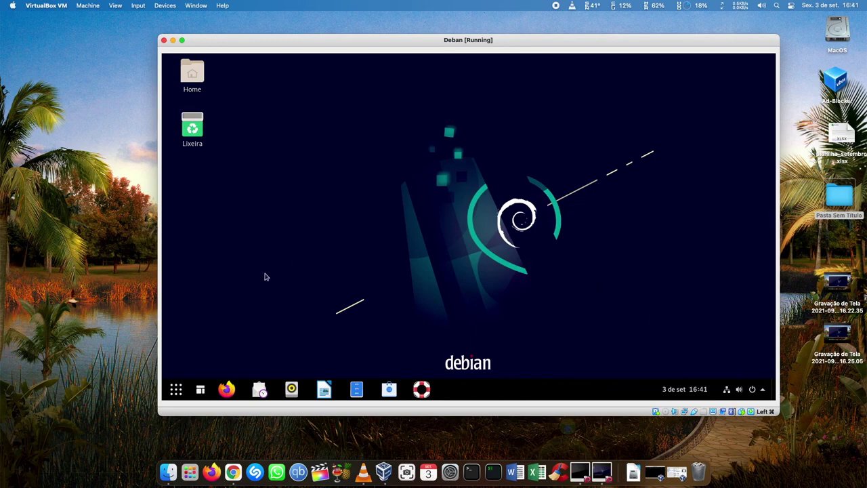
# Search the installed applications for tweak and launch Ajustes
pyautogui.click(175, 389)
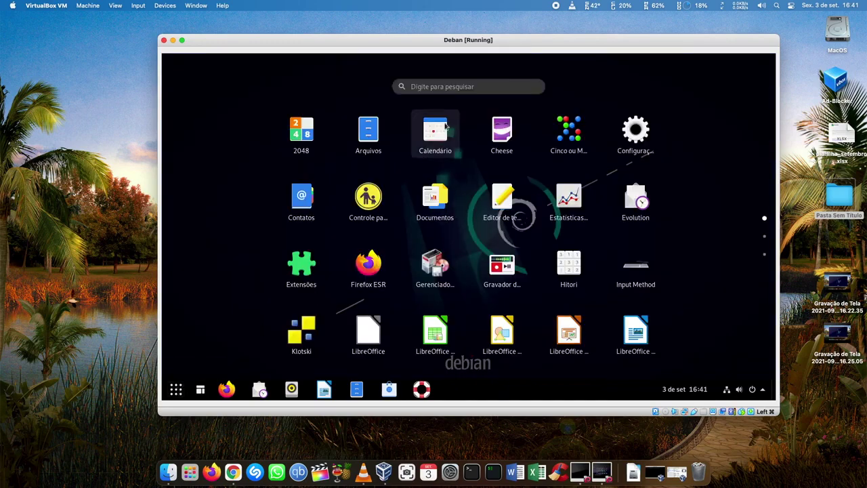
pyautogui.click(451, 88)
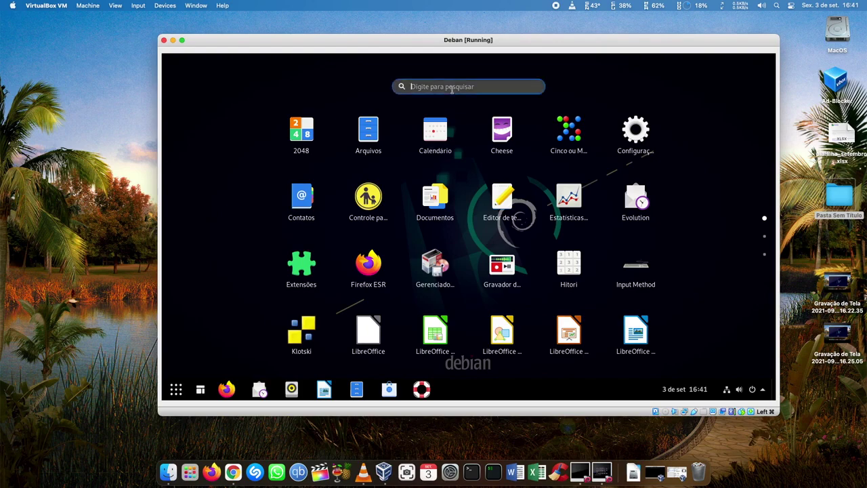
pyautogui.write('twea')
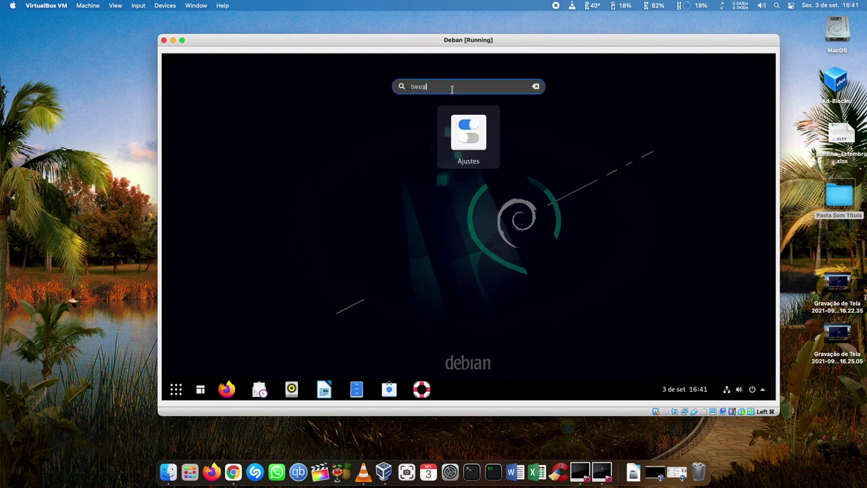
pyautogui.write('k')
pyautogui.click(465, 140)
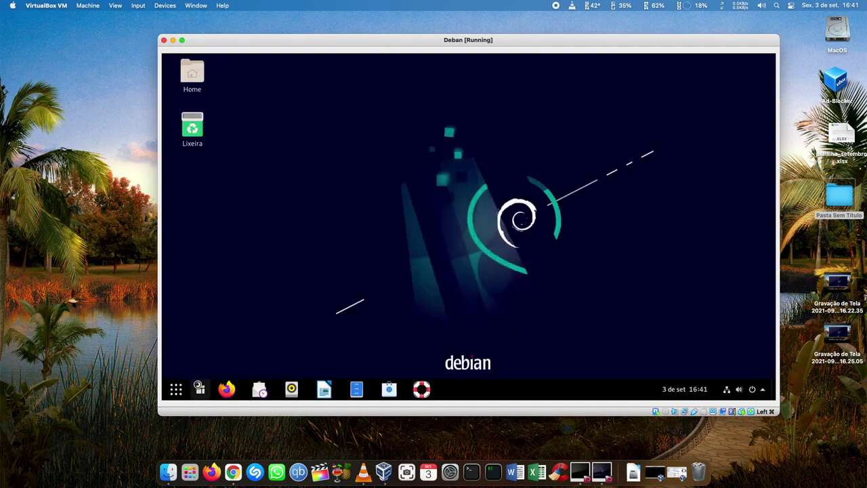
# Look over the contents of the newly installed Arc Menu and close it
pyautogui.click(200, 390)
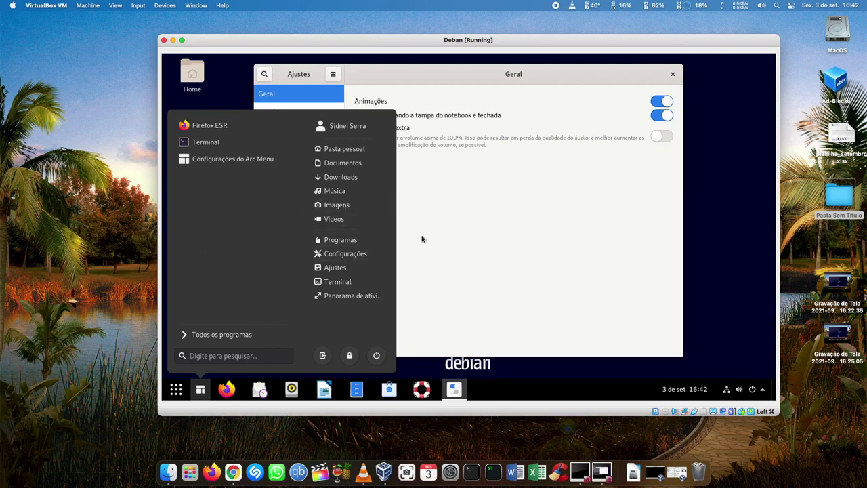
pyautogui.click(469, 224)
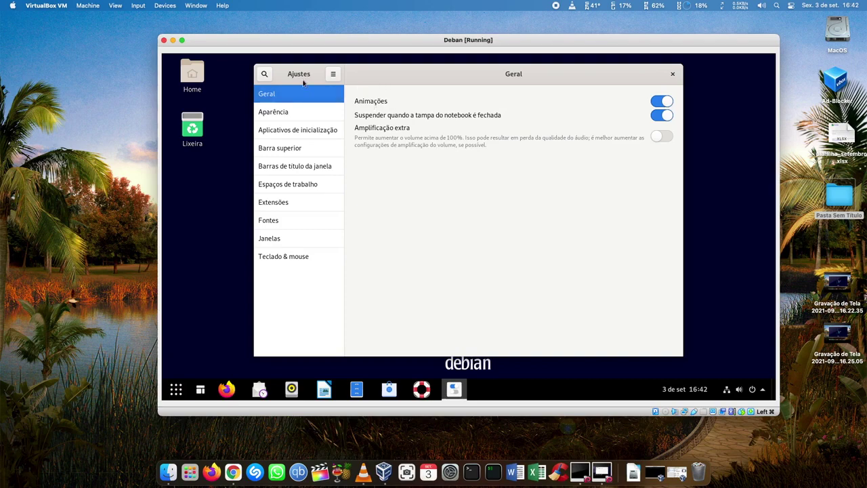
# In the Aparência settings of Ajustes, set the Aplicativos theme to Orchis
pyautogui.click(278, 114)
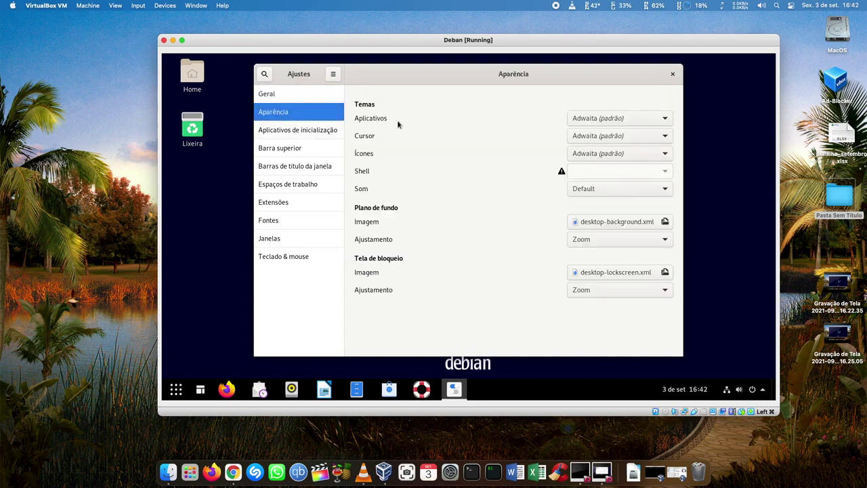
pyautogui.click(636, 119)
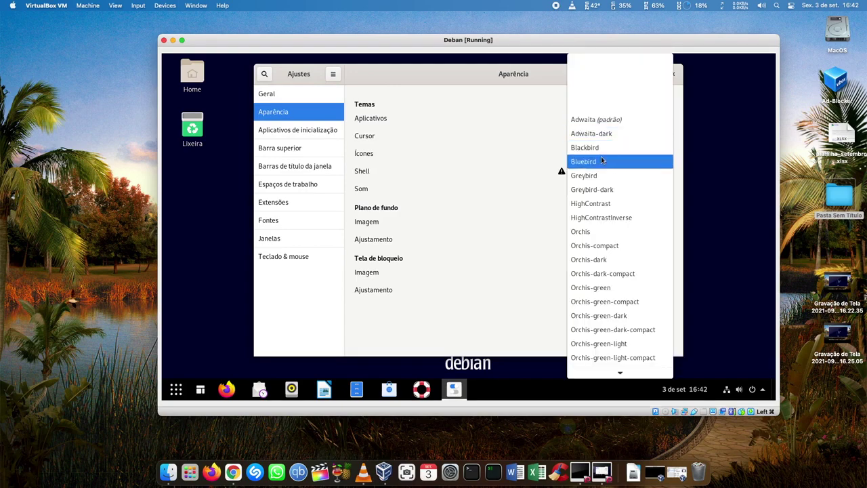
pyautogui.scroll(-2, 603, 258)
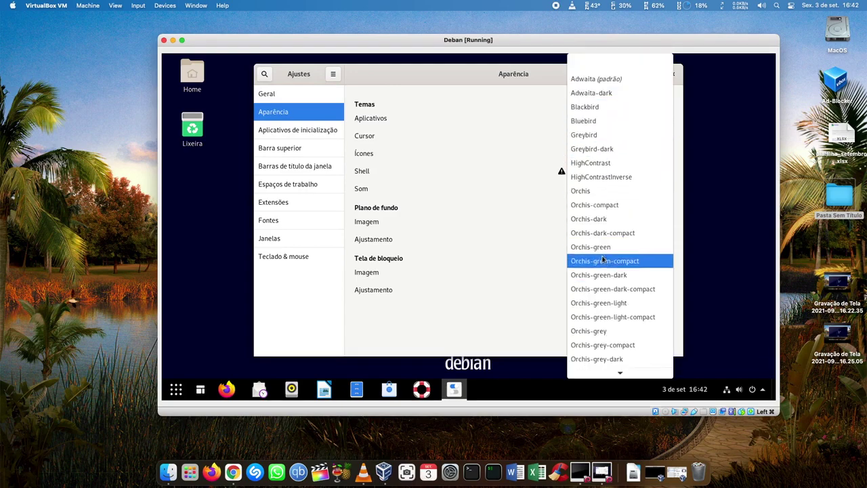
pyautogui.press('Escape')
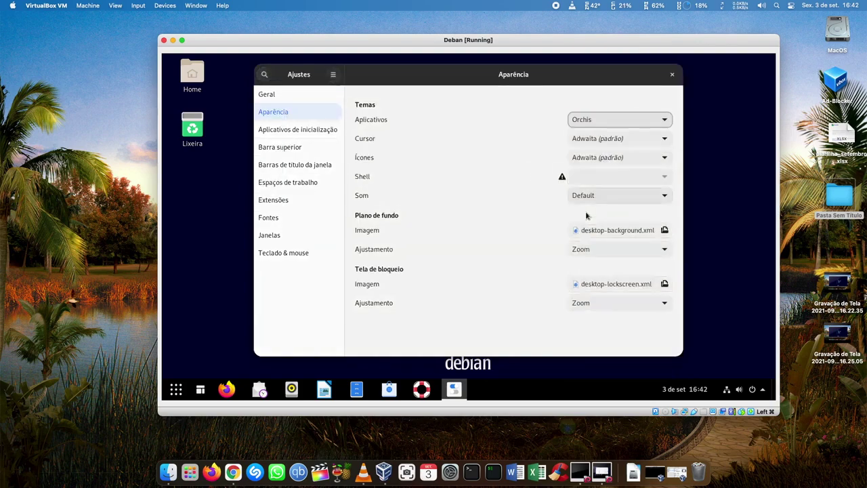
# Set the Cursor theme to Vimix-cursors and the Ícones theme to Tela-circle
pyautogui.click(613, 141)
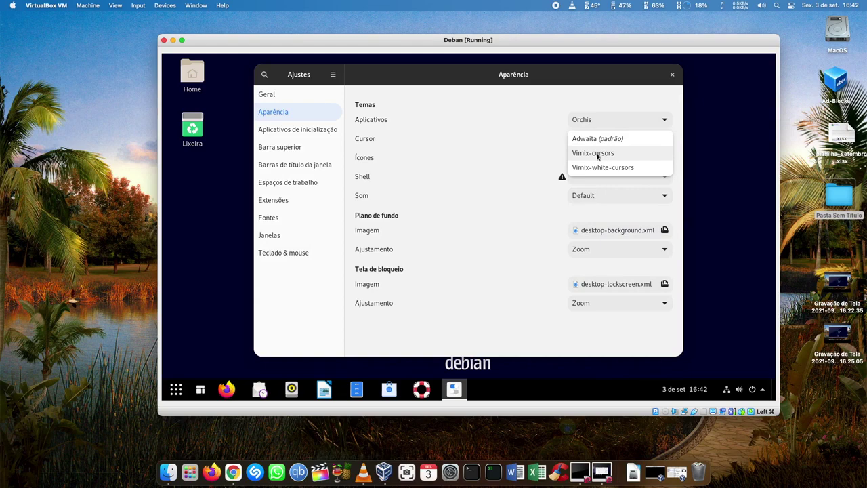
pyautogui.click(597, 155)
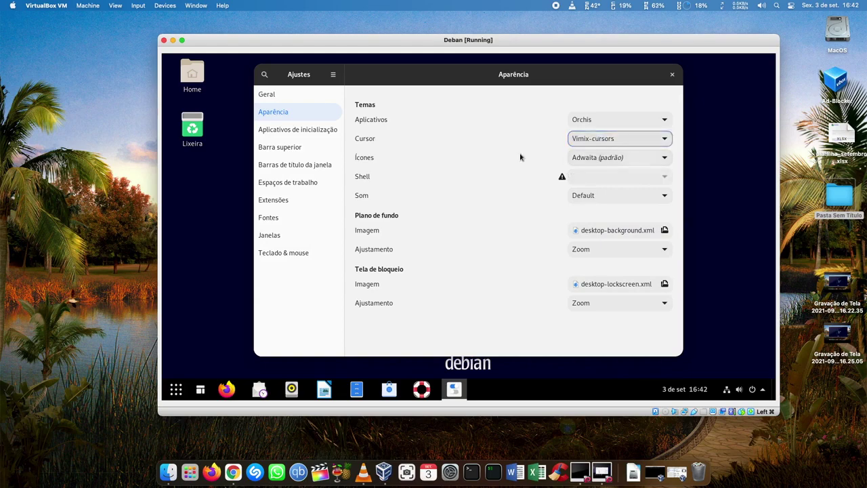
pyautogui.click(586, 158)
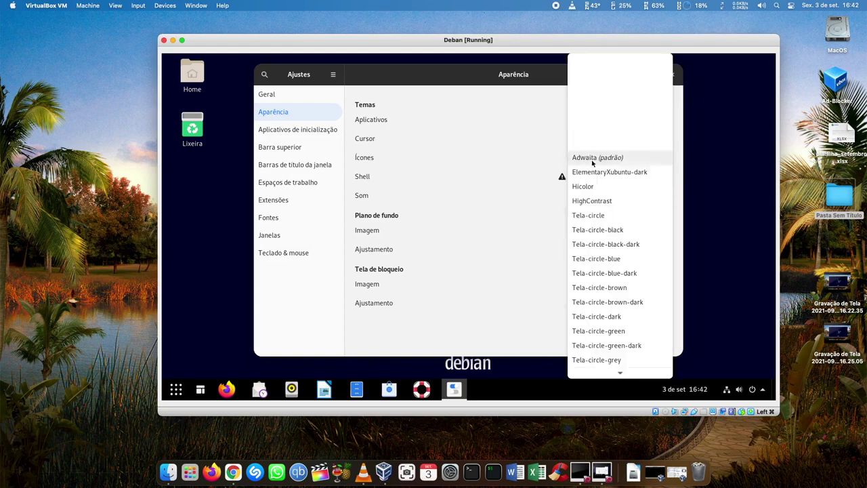
pyautogui.click(602, 216)
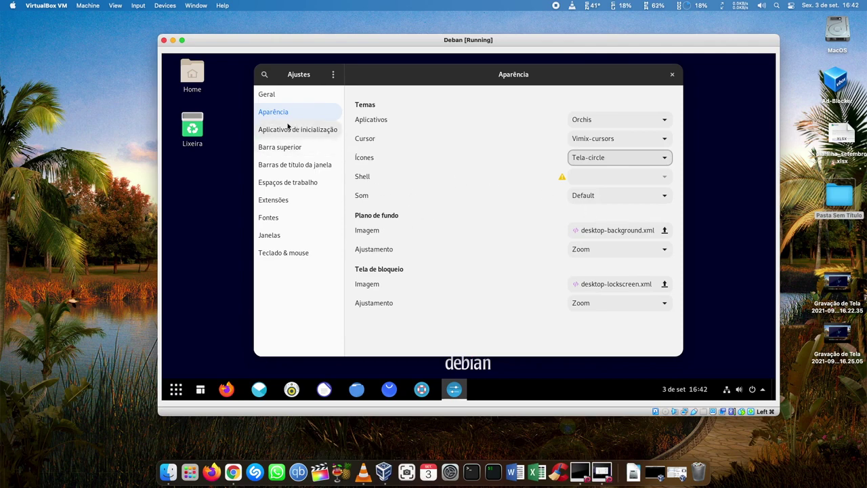
# Check the Barra superior settings and enable the Maximizar and Minimizar buttons under Barras de título da janela
pyautogui.click(283, 150)
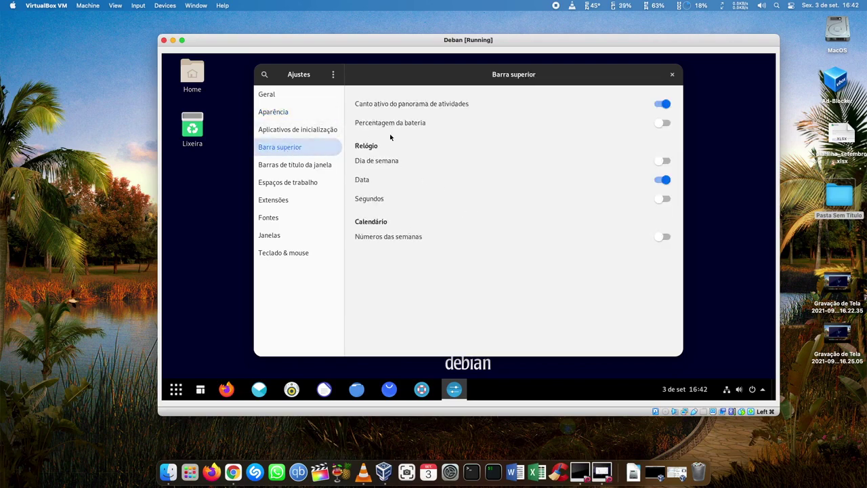
pyautogui.click(306, 167)
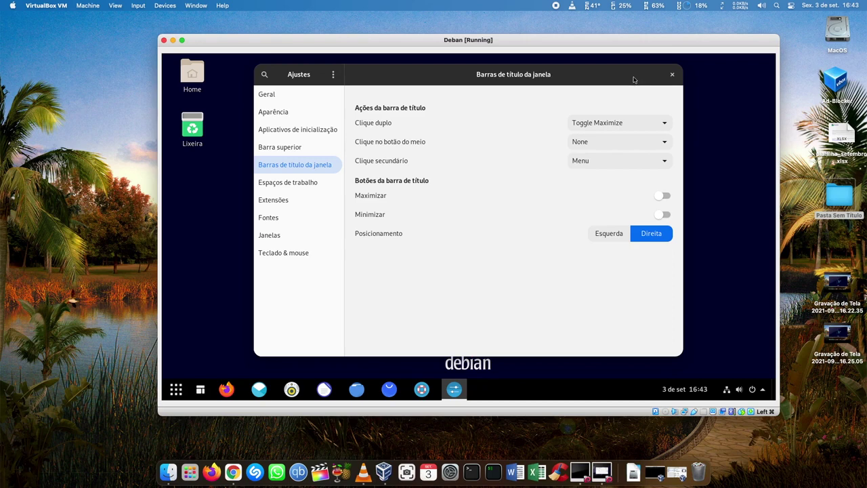
pyautogui.click(661, 197)
pyautogui.click(665, 215)
# In the Extensões settings, turn the Arc menu extension off and back on
pyautogui.click(292, 199)
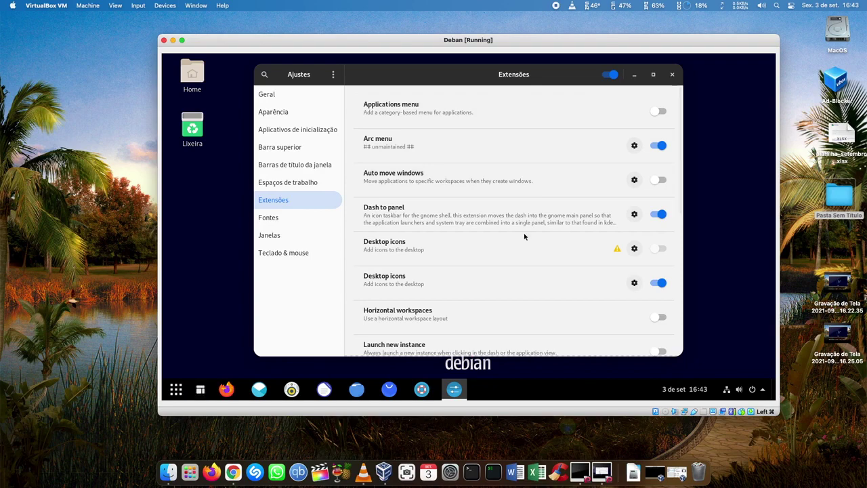
pyautogui.click(655, 146)
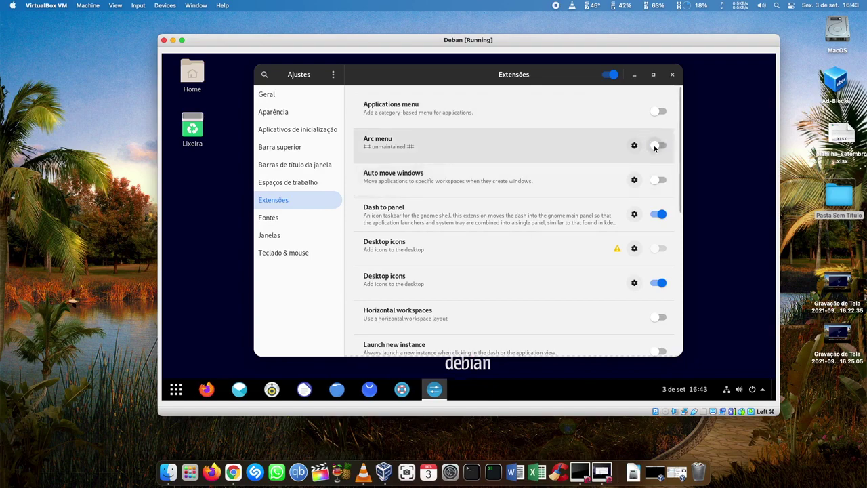
pyautogui.click(662, 146)
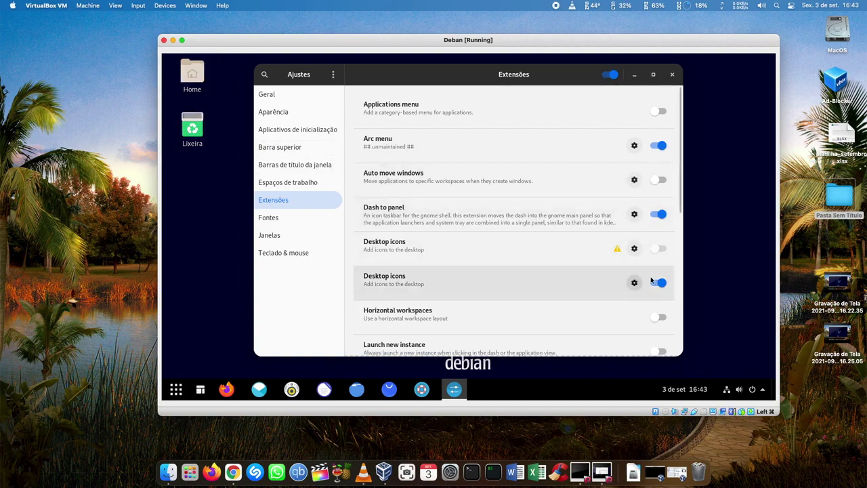
# Look through the rest of the installed extensions and close Ajustes
pyautogui.scroll(-7, 545, 279)
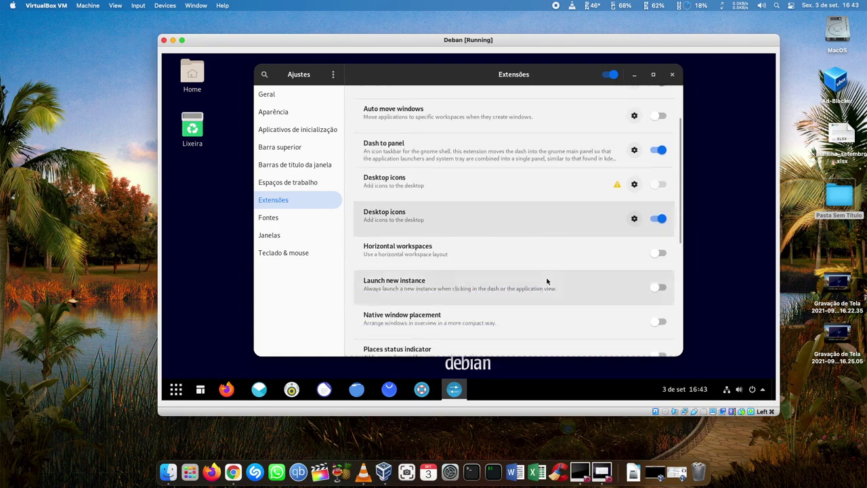
pyautogui.scroll(-2, 547, 281)
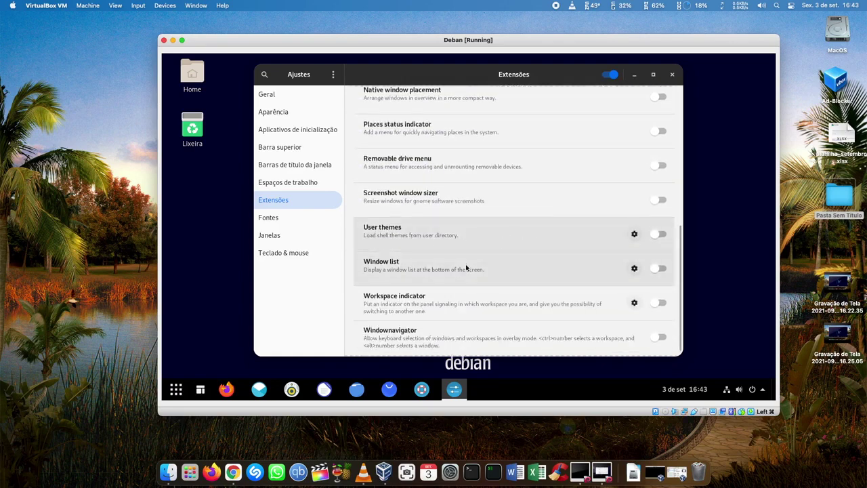
pyautogui.scroll(-1, 525, 284)
pyautogui.scroll(3, 525, 285)
pyautogui.scroll(6, 524, 284)
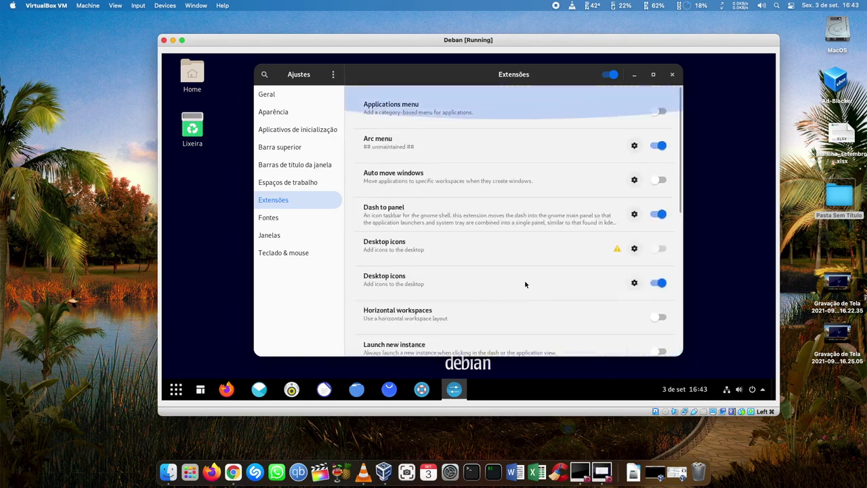
pyautogui.click(671, 76)
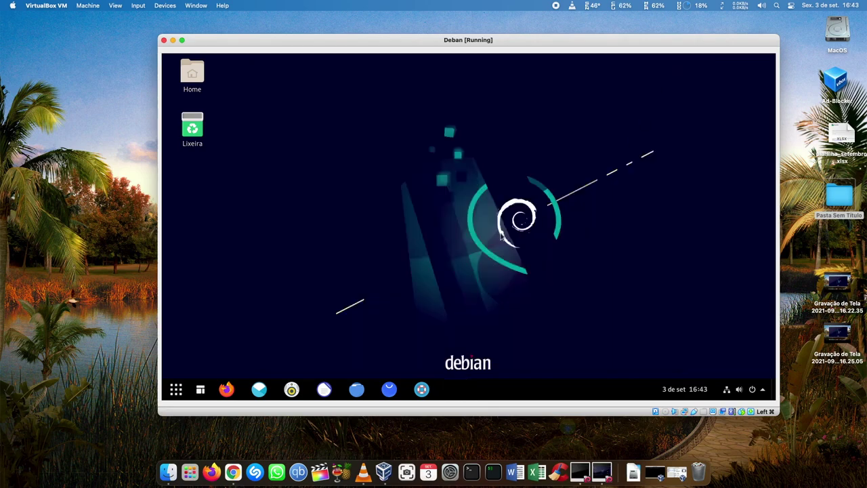
# Open the Dash to Panel settings, look over the position and style options, and set the panel thickness to 32 px
pyautogui.rightClick(515, 391)
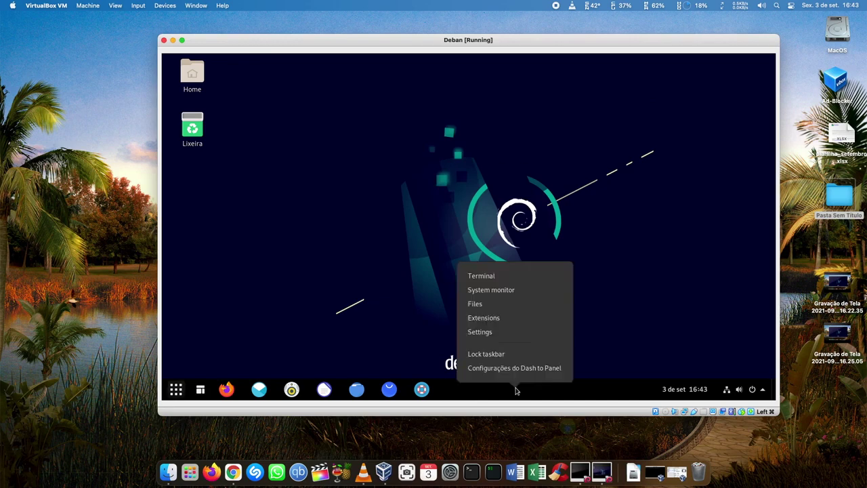
pyautogui.click(521, 370)
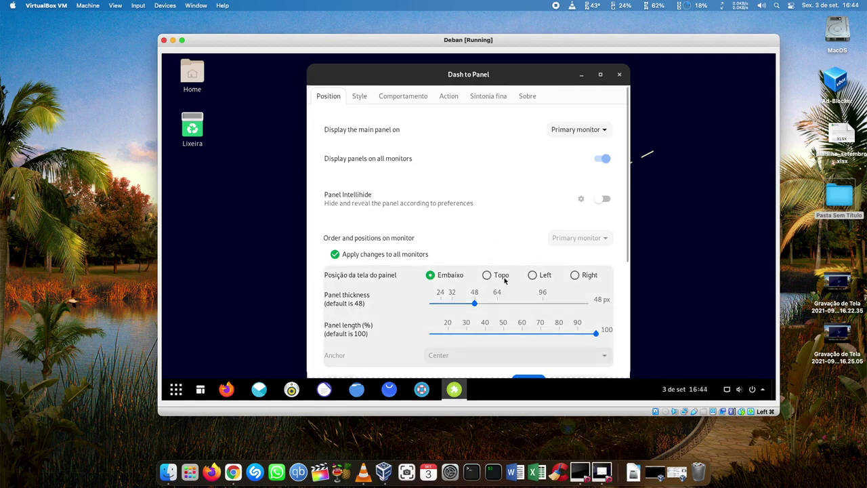
pyautogui.scroll(-1, 504, 277)
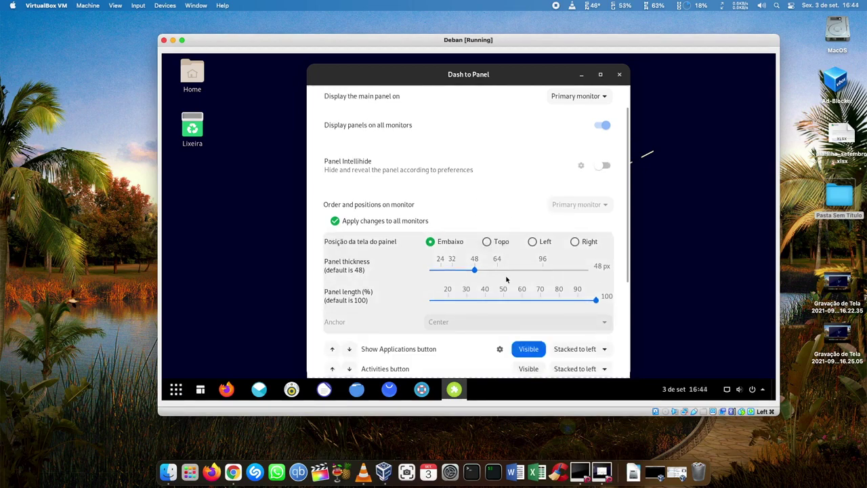
pyautogui.scroll(-4, 506, 279)
pyautogui.scroll(5, 621, 350)
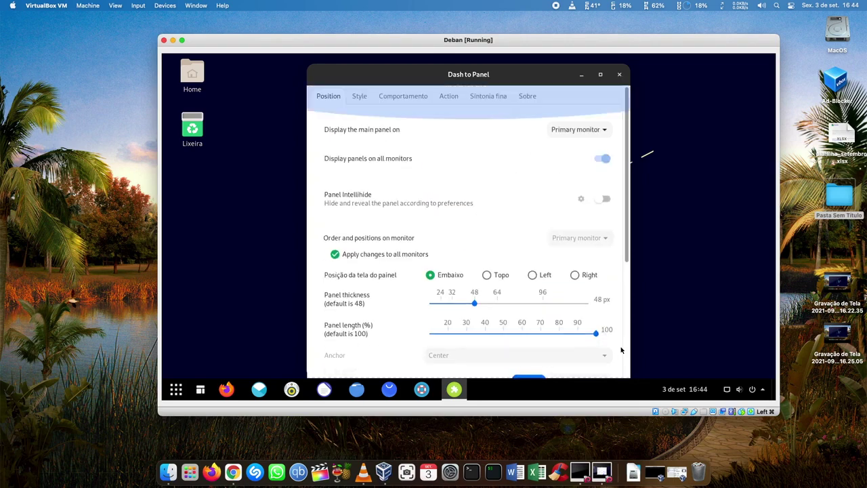
pyautogui.click(359, 96)
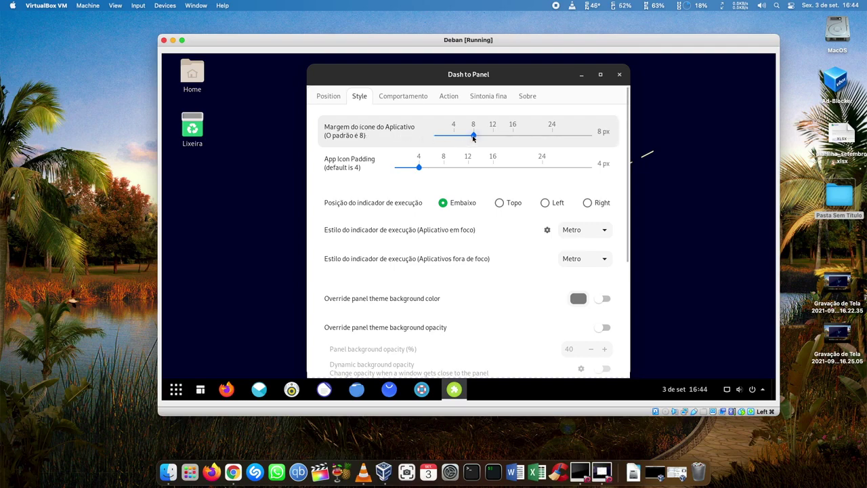
pyautogui.click(329, 97)
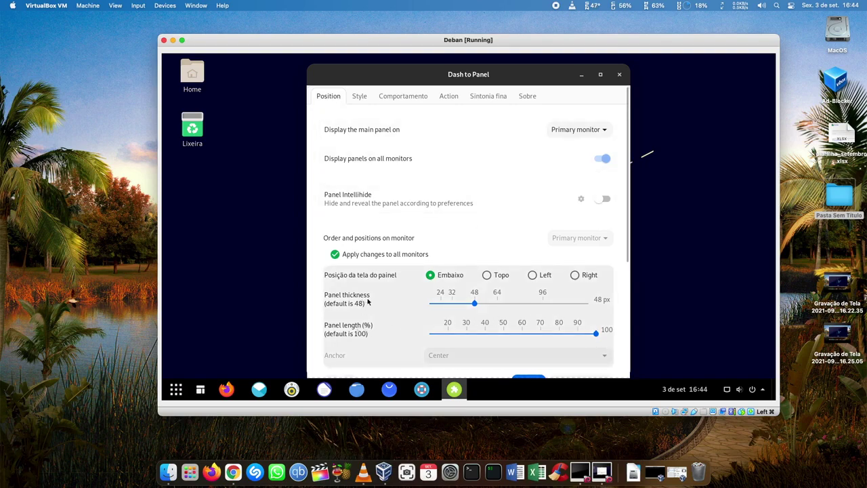
pyautogui.moveTo(474, 306); pyautogui.dragTo(451, 304)
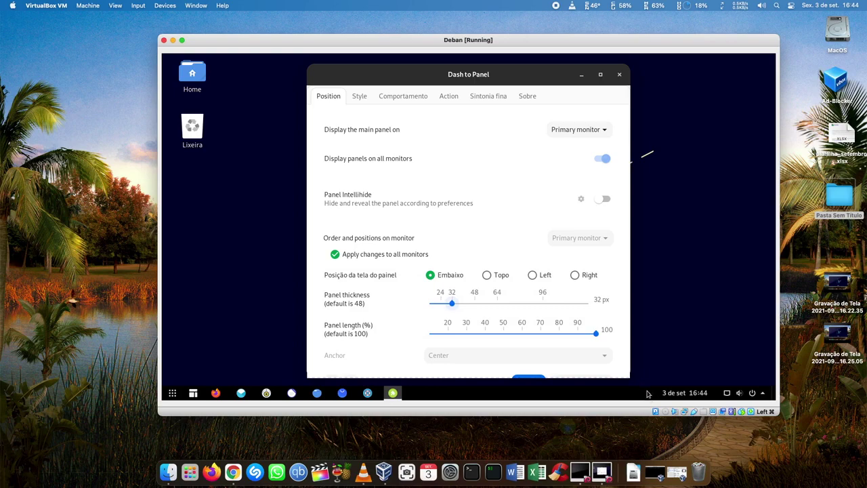
# Override the panel theme's background opacity with 30% and set the application icon margin to 4 px
pyautogui.click(359, 96)
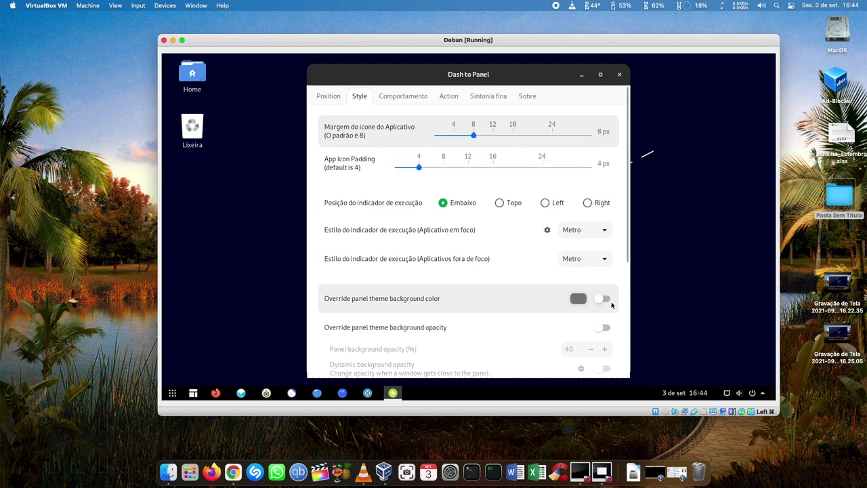
pyautogui.click(604, 298)
pyautogui.click(602, 299)
pyautogui.click(604, 328)
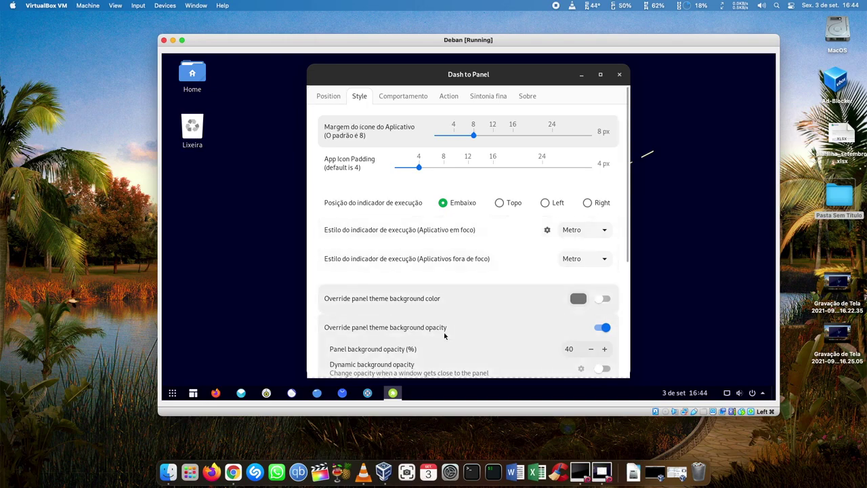
pyautogui.click(605, 370)
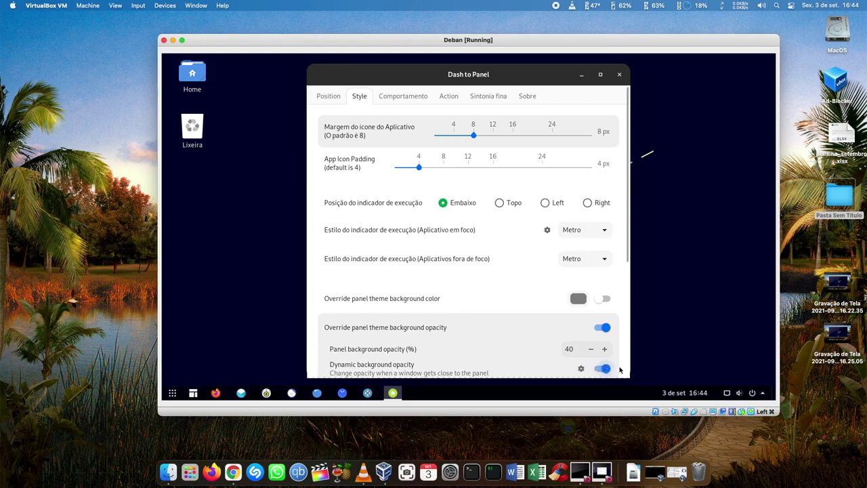
pyautogui.click(600, 367)
pyautogui.click(605, 349)
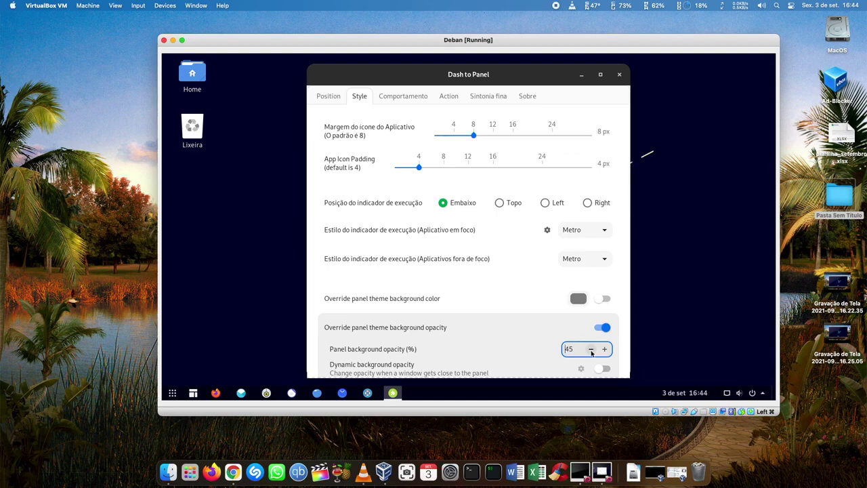
pyautogui.click(591, 349)
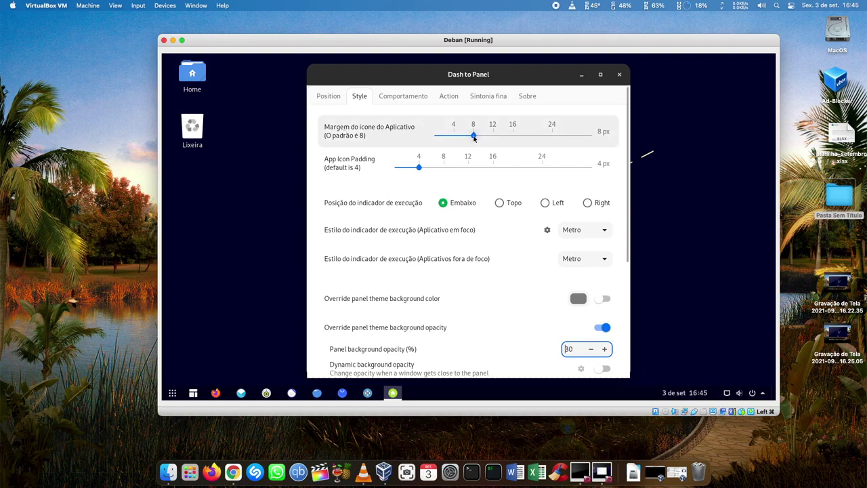
pyautogui.moveTo(473, 137); pyautogui.dragTo(456, 137)
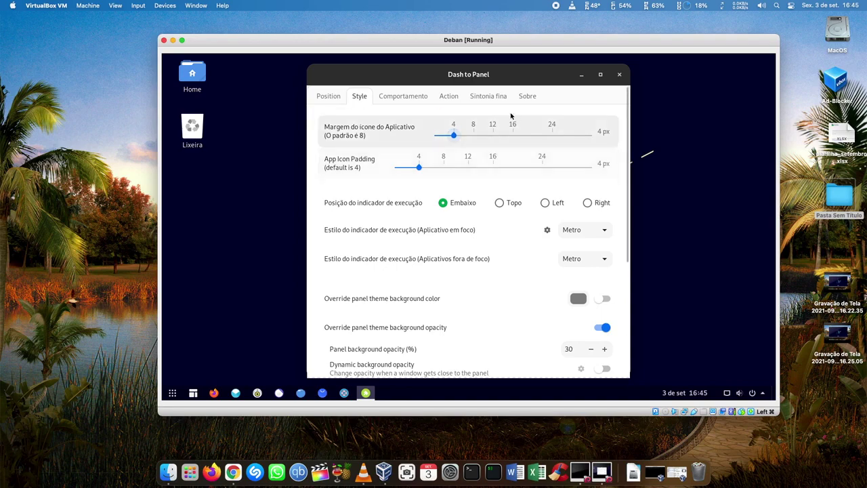
# Look over the Comportamento, Action and Sintonia fina settings of Dash to Panel and close its settings
pyautogui.click(404, 97)
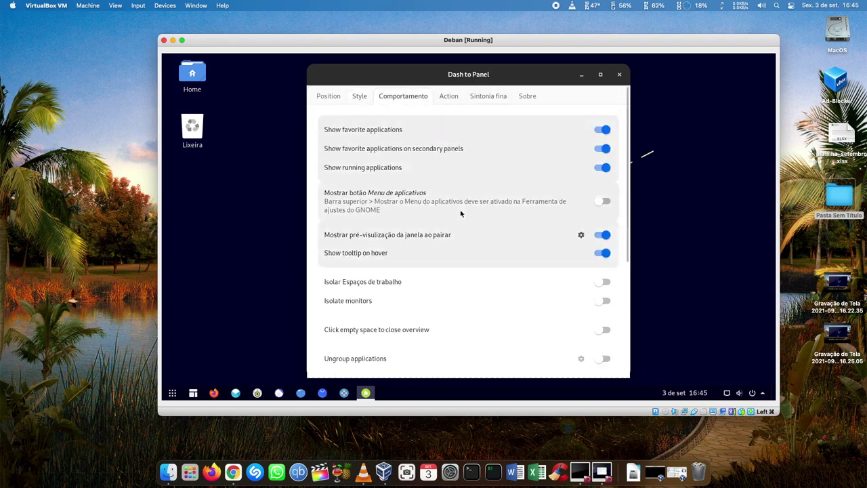
pyautogui.click(446, 97)
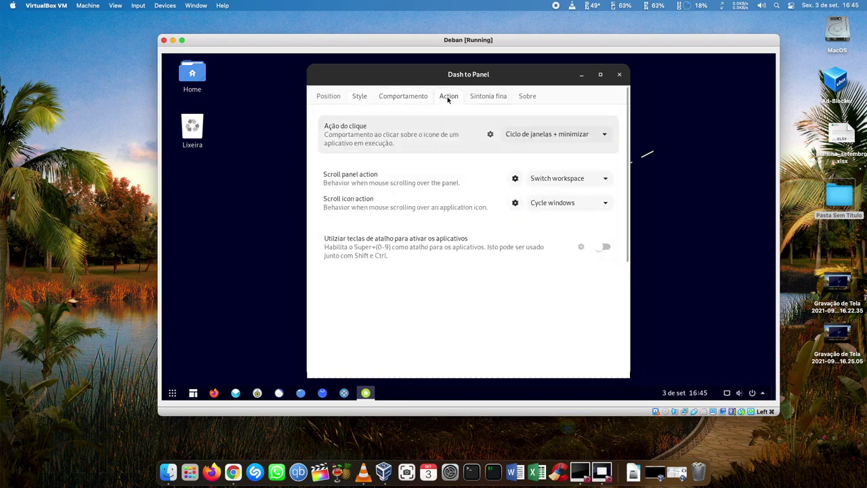
pyautogui.click(495, 97)
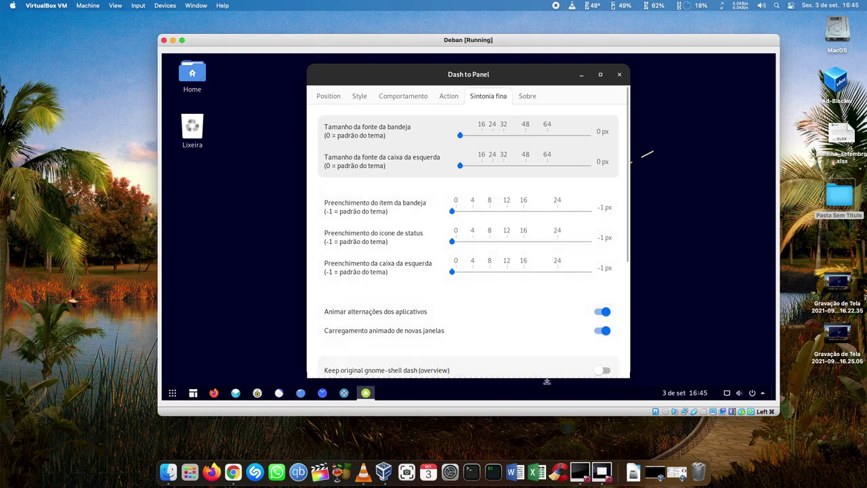
pyautogui.click(619, 74)
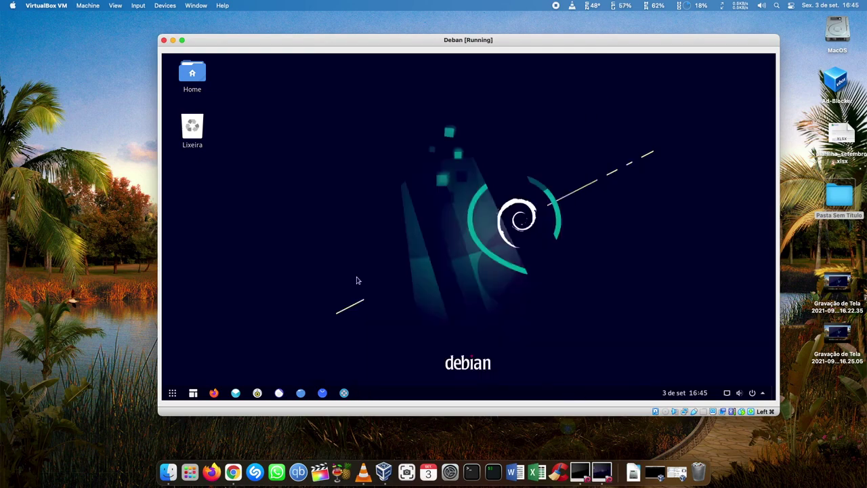
# Open the Arc Menu settings and look over the general options and the available menu layouts
pyautogui.rightClick(193, 393)
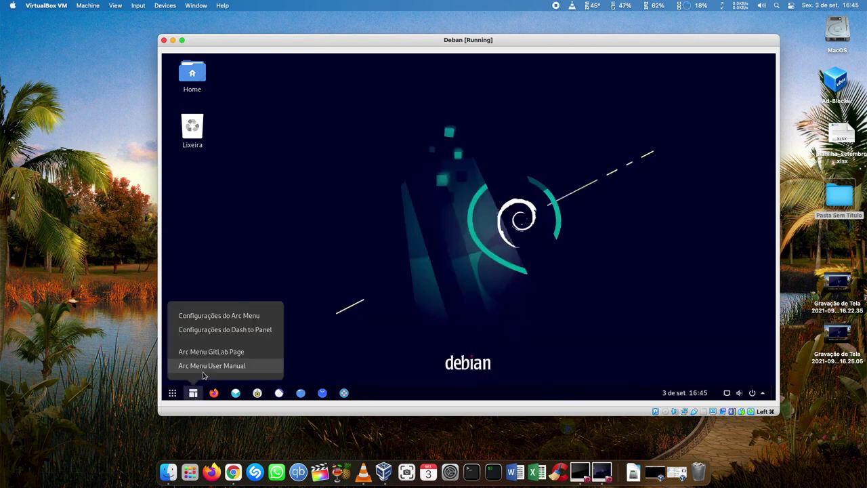
pyautogui.click(225, 315)
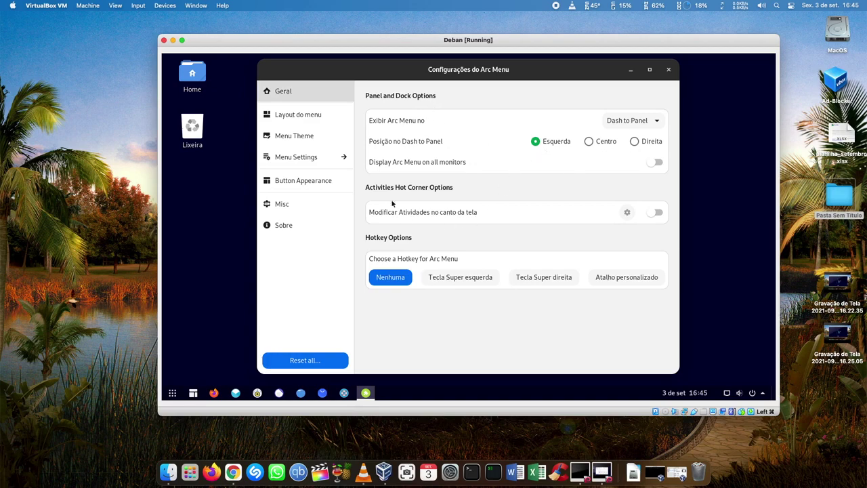
pyautogui.click(298, 116)
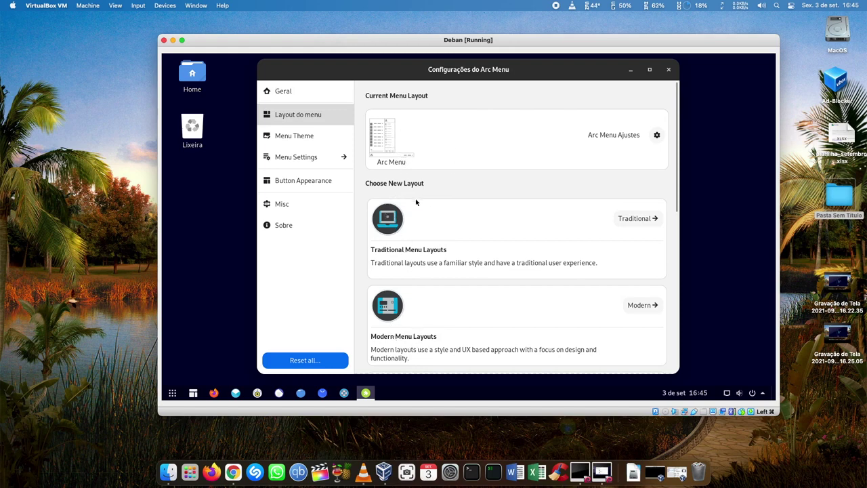
pyautogui.scroll(-5, 495, 271)
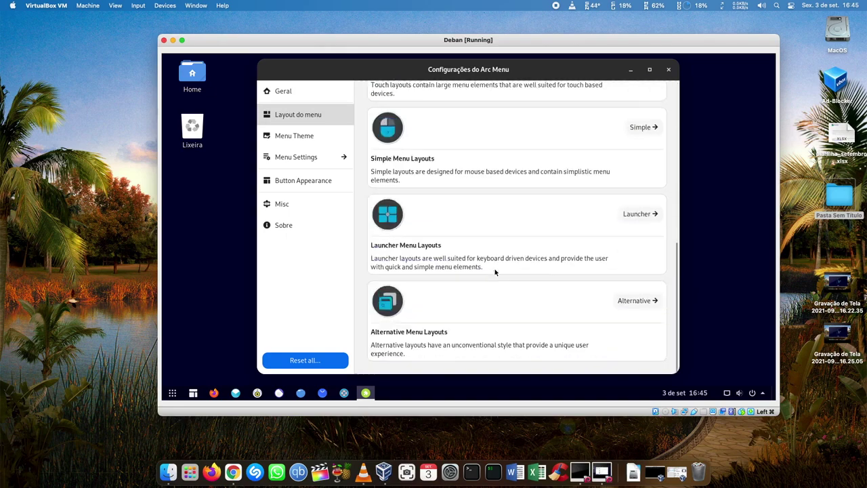
pyautogui.scroll(5, 495, 271)
pyautogui.scroll(2, 494, 272)
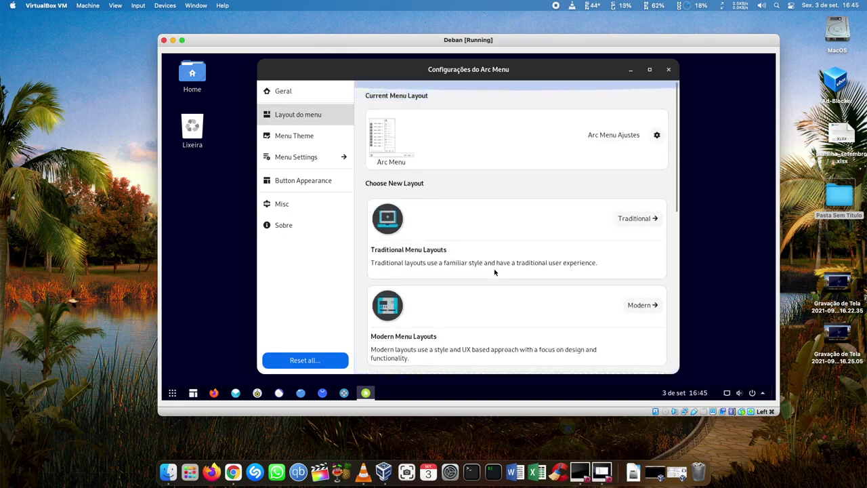
# Show and hide the application grid, and look over Arc Menu's Menu Theme and Menu Settings
pyautogui.click(172, 393)
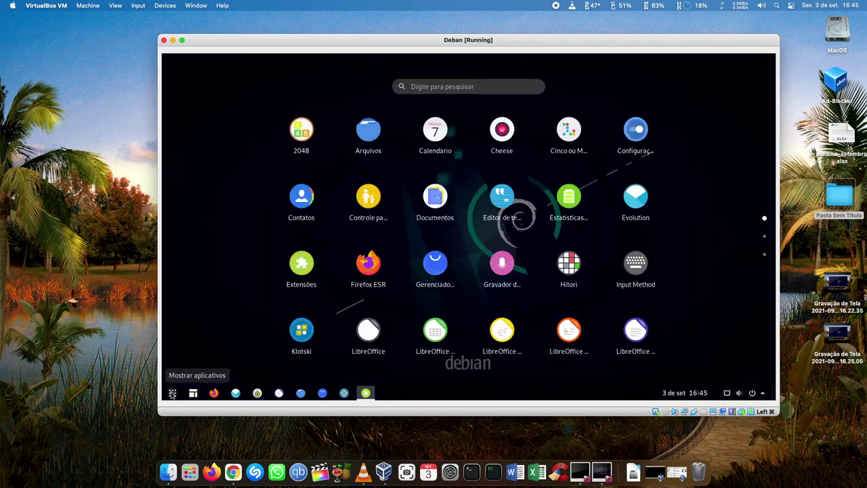
pyautogui.click(172, 393)
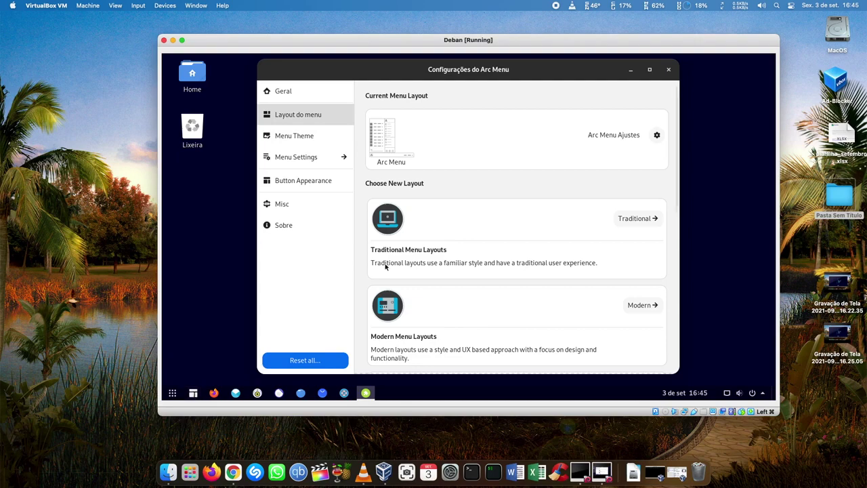
pyautogui.click(303, 137)
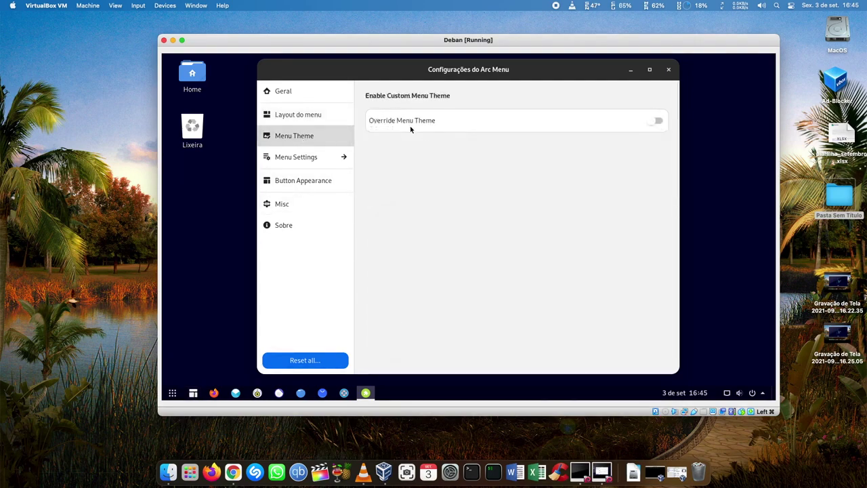
pyautogui.click(300, 162)
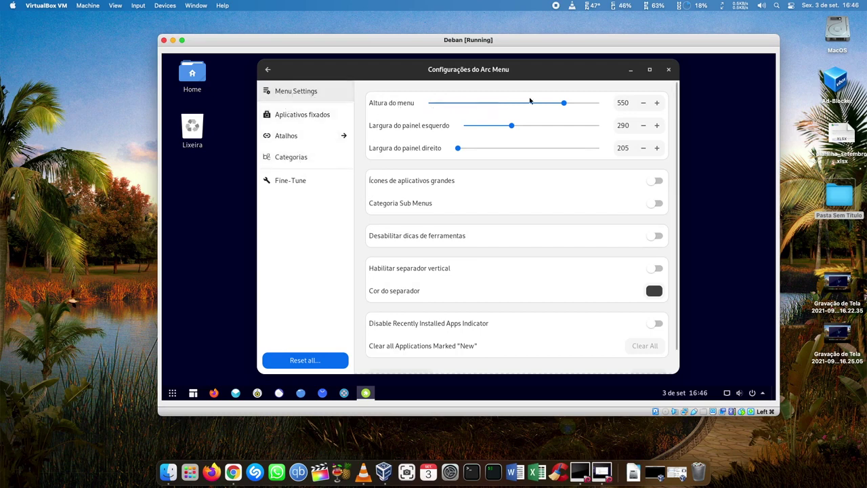
# Look over Arc Menu's Button Appearance and Misc settings and close the Arc Menu settings
pyautogui.click(269, 72)
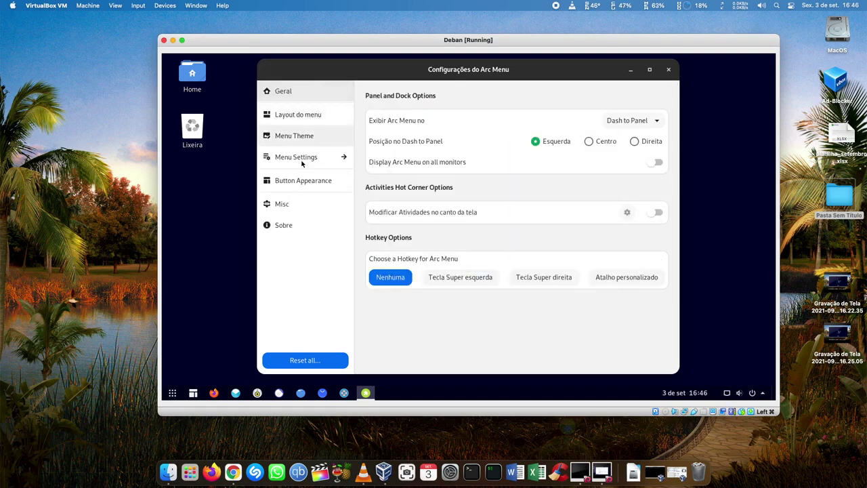
pyautogui.click(302, 181)
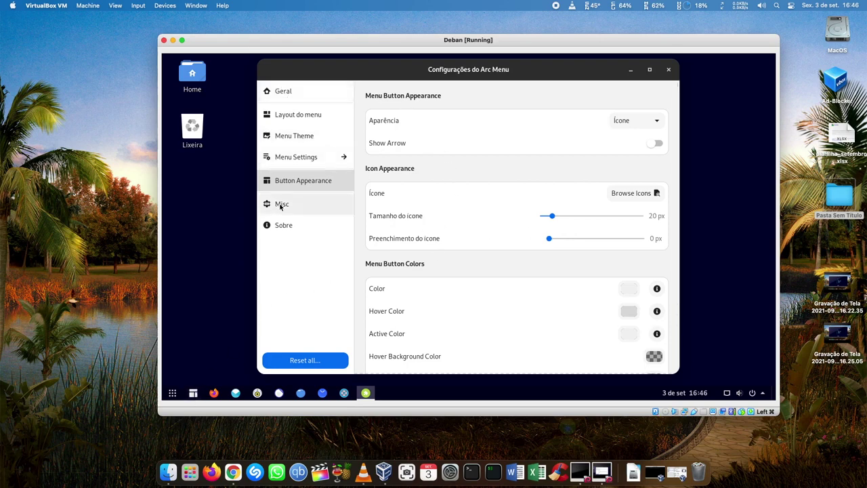
pyautogui.click(280, 206)
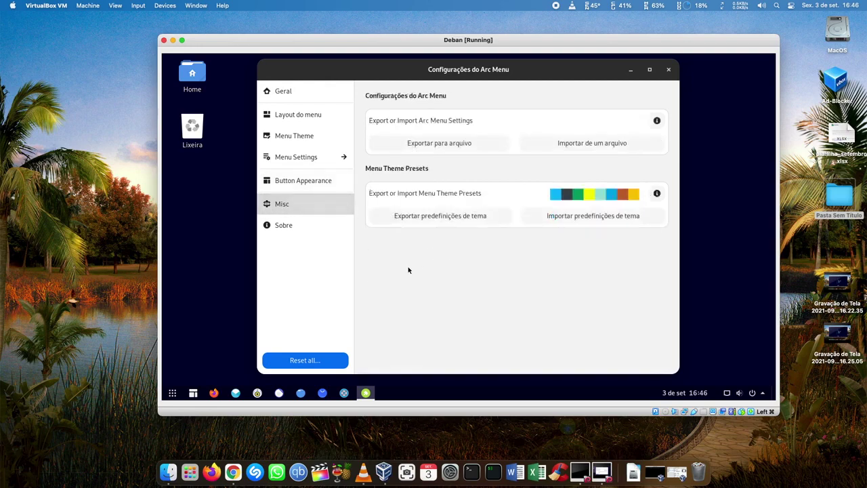
pyautogui.click(668, 71)
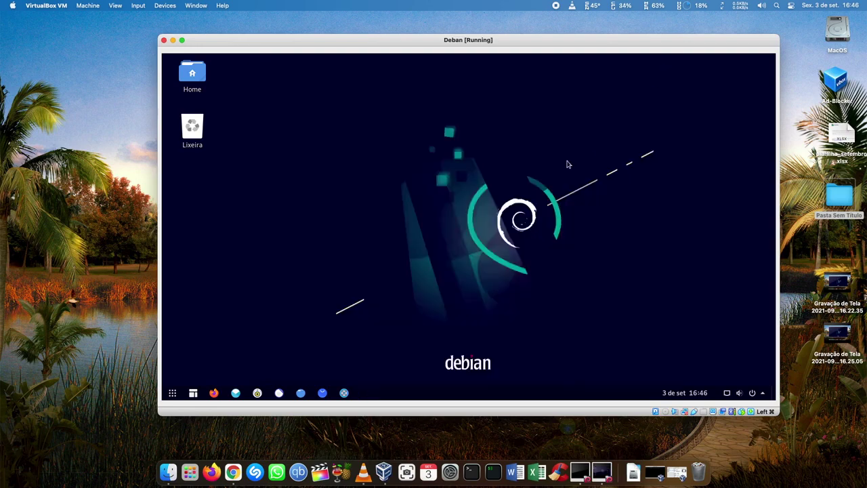
# Open the file manager maximized, view the Documentos folder, return to Pasta pessoal and close the file manager
pyautogui.click(300, 393)
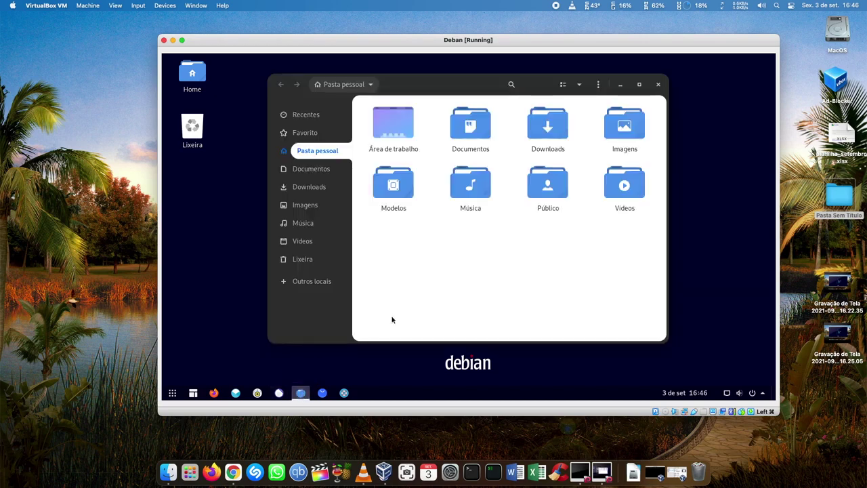
pyautogui.click(639, 84)
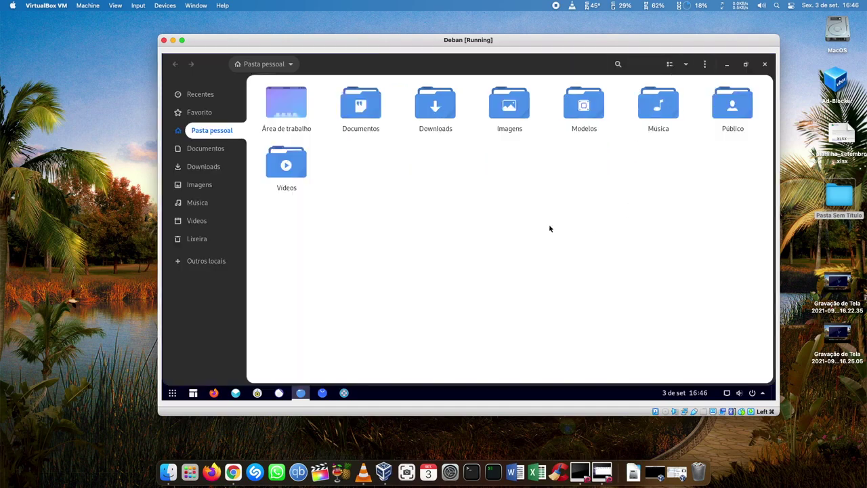
pyautogui.click(224, 150)
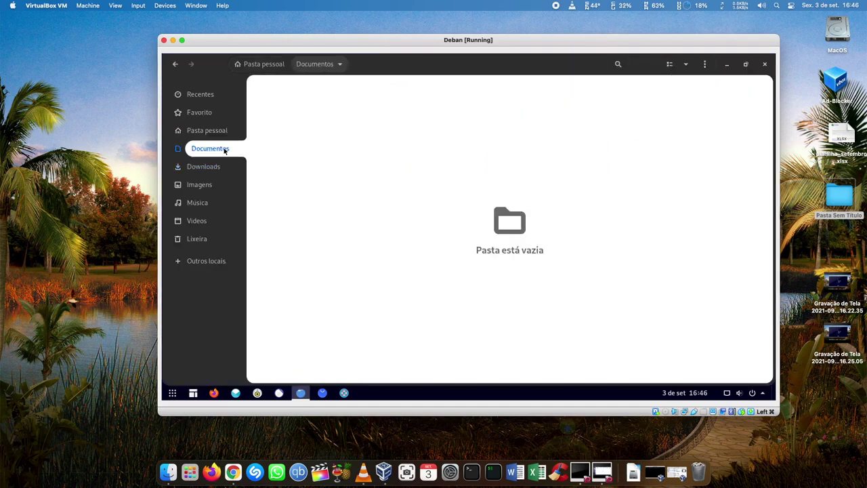
pyautogui.click(208, 135)
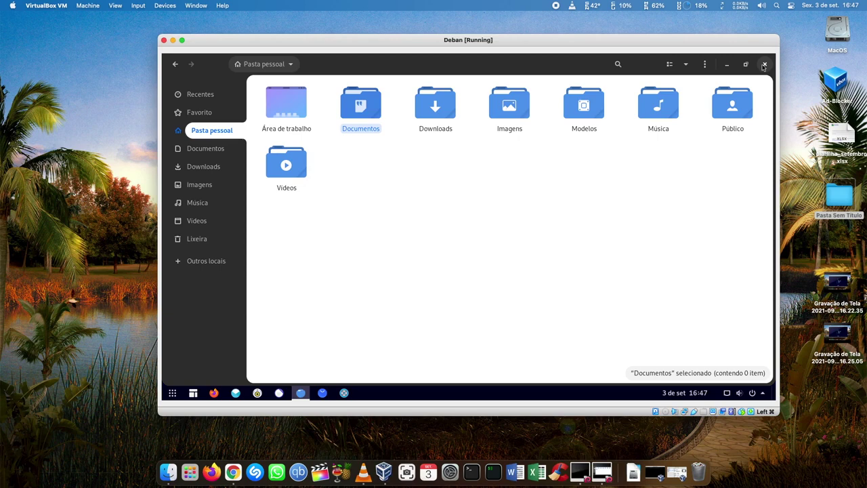
pyautogui.click(764, 65)
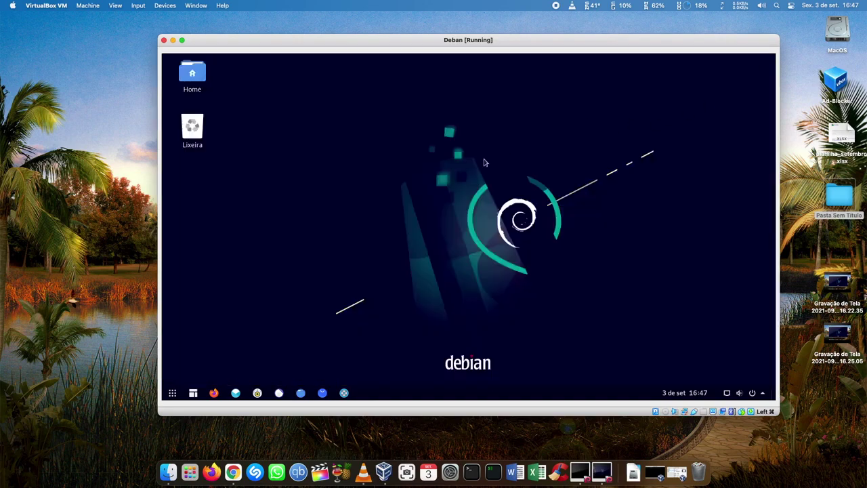
# Open the Home folder from its desktop icon, close it and clear the desktop selection
pyautogui.click(197, 125)
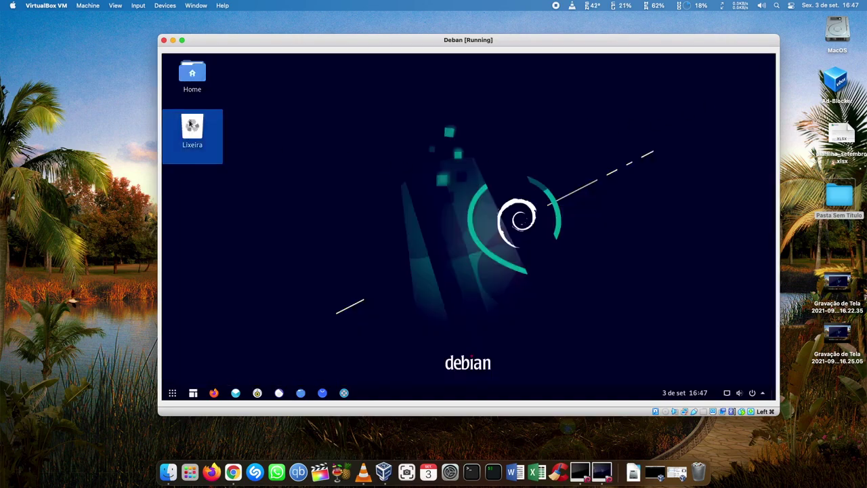
pyautogui.click(187, 75)
pyautogui.doubleClick(187, 75)
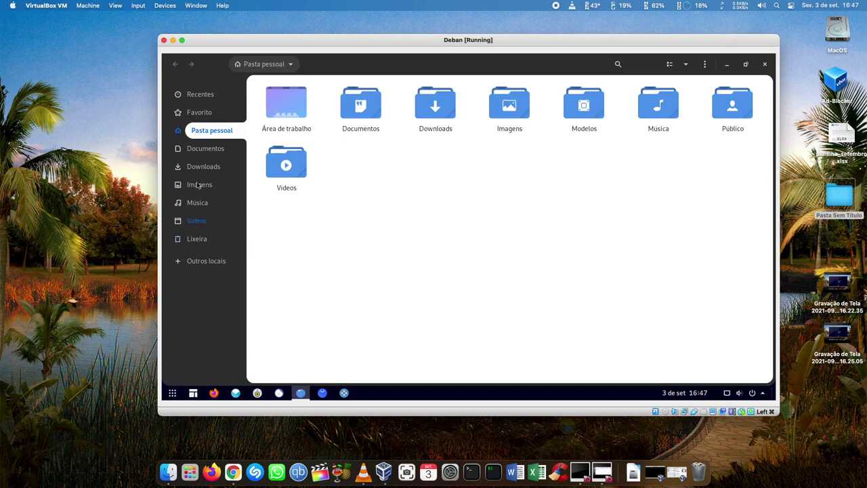
pyautogui.click(765, 64)
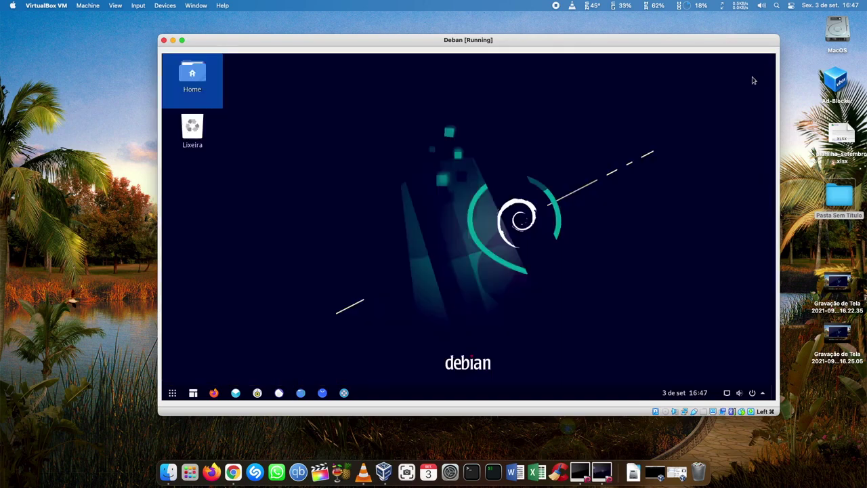
pyautogui.click(454, 147)
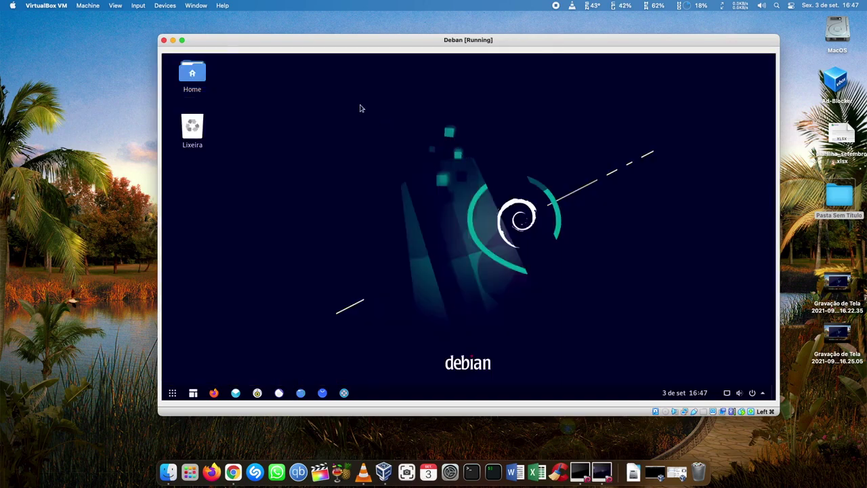